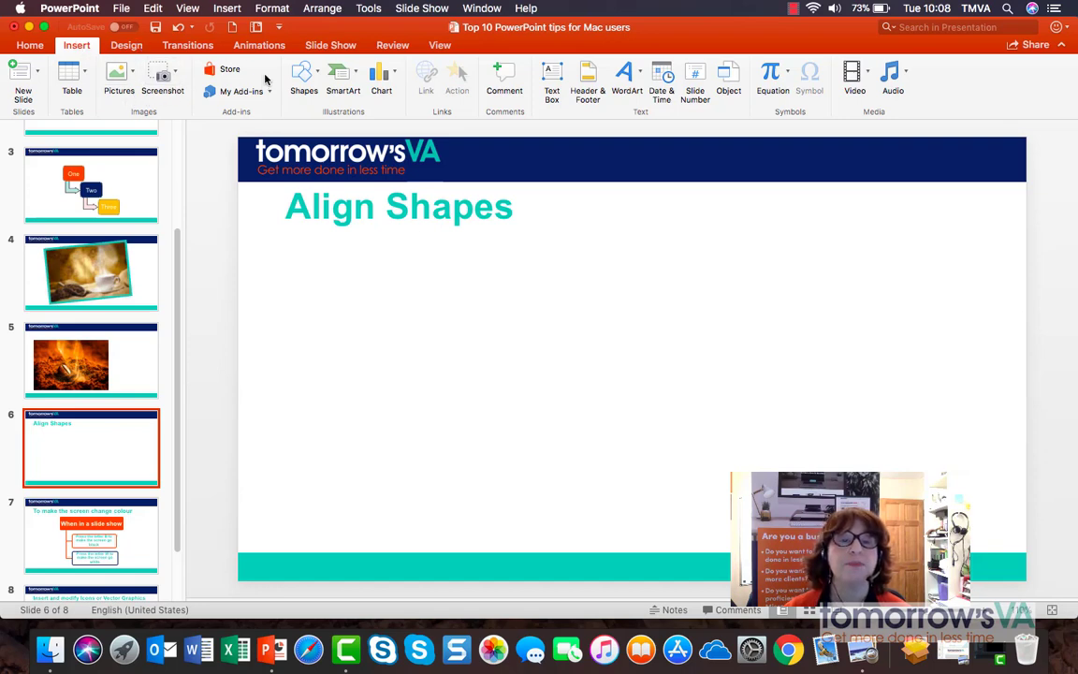
Step: Draw the first teal rounded square on the left of the slide
{"action": "left_click", "coordinate": [319, 78]}
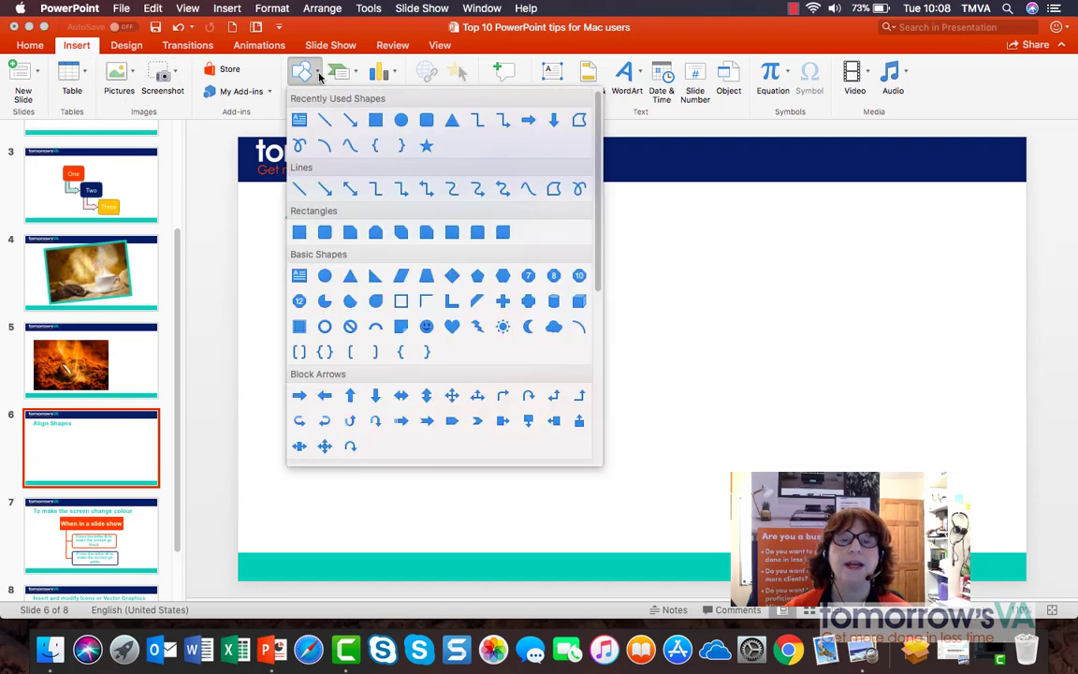
{"action": "left_click", "coordinate": [426, 120]}
{"action": "left_click_drag", "start_coordinate": [309, 259], "coordinate": [450, 384]}
{"action": "left_click", "coordinate": [292, 141]}
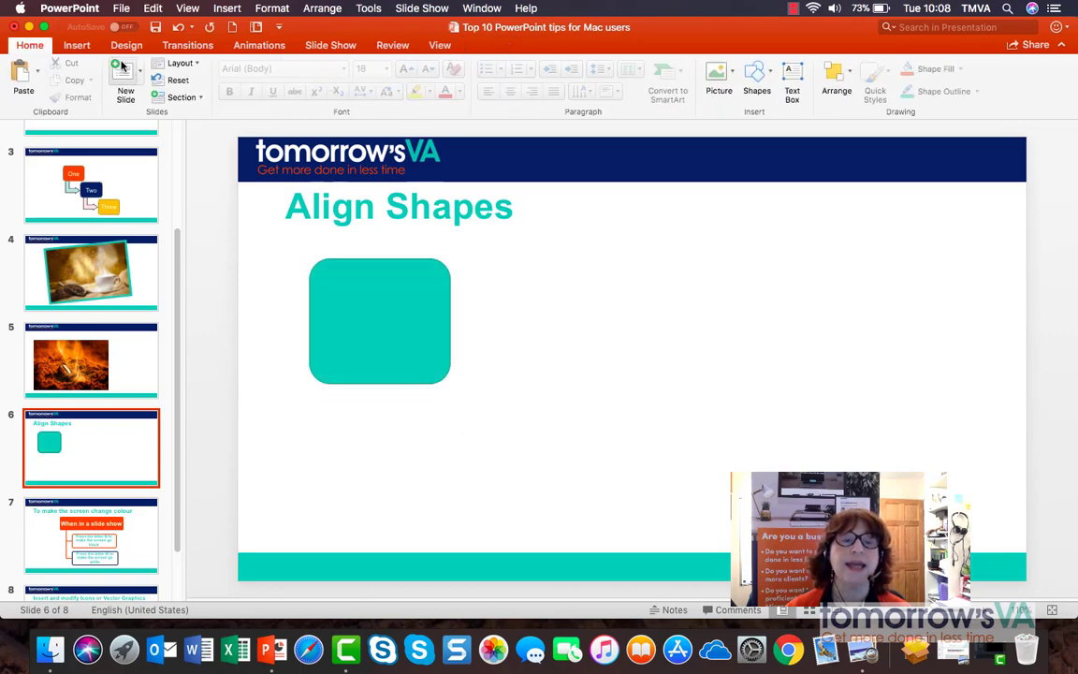
Step: Draw a second, larger rounded square in the middle of the slide
{"action": "left_click", "coordinate": [94, 47]}
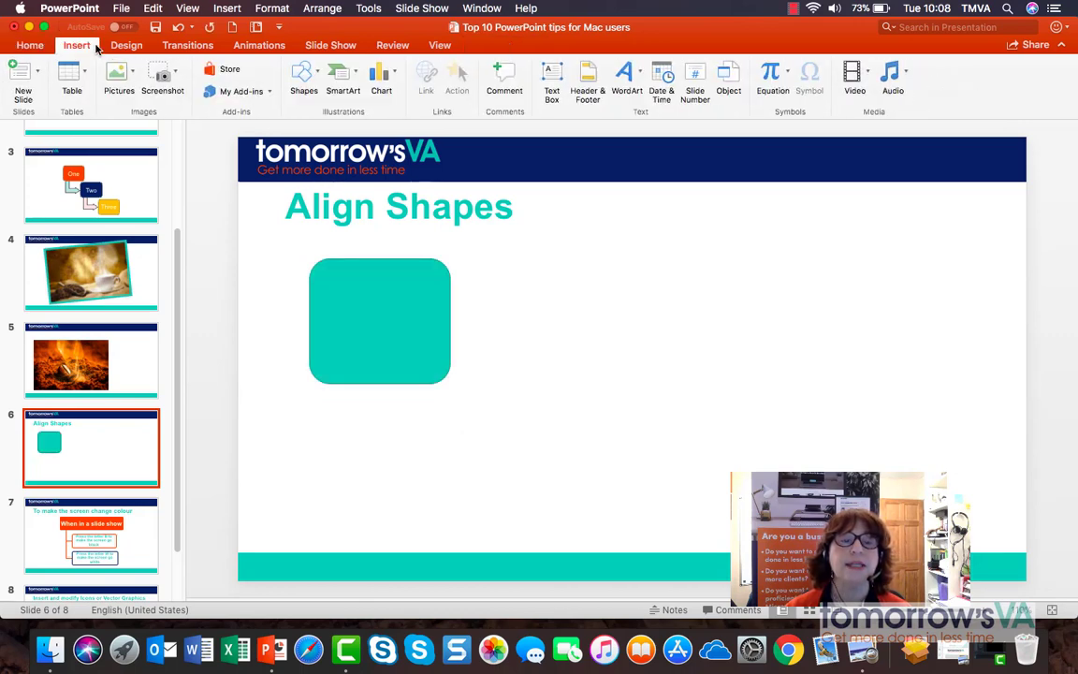
{"action": "left_click", "coordinate": [304, 80]}
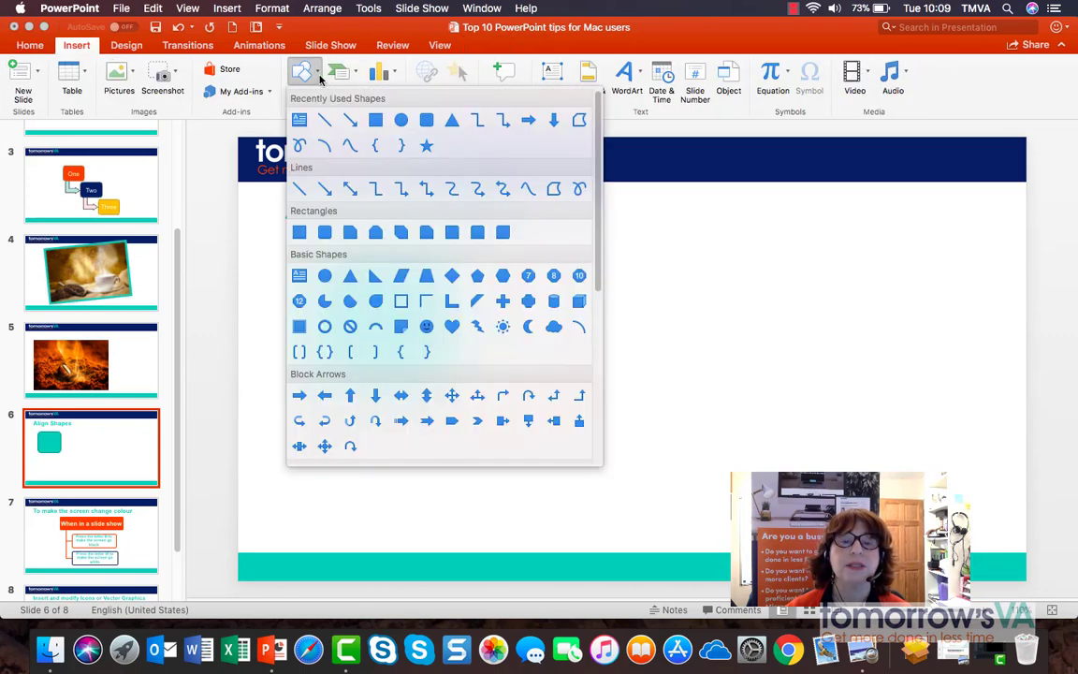
{"action": "left_click", "coordinate": [426, 116]}
{"action": "left_click_drag", "start_coordinate": [525, 283], "coordinate": [691, 425]}
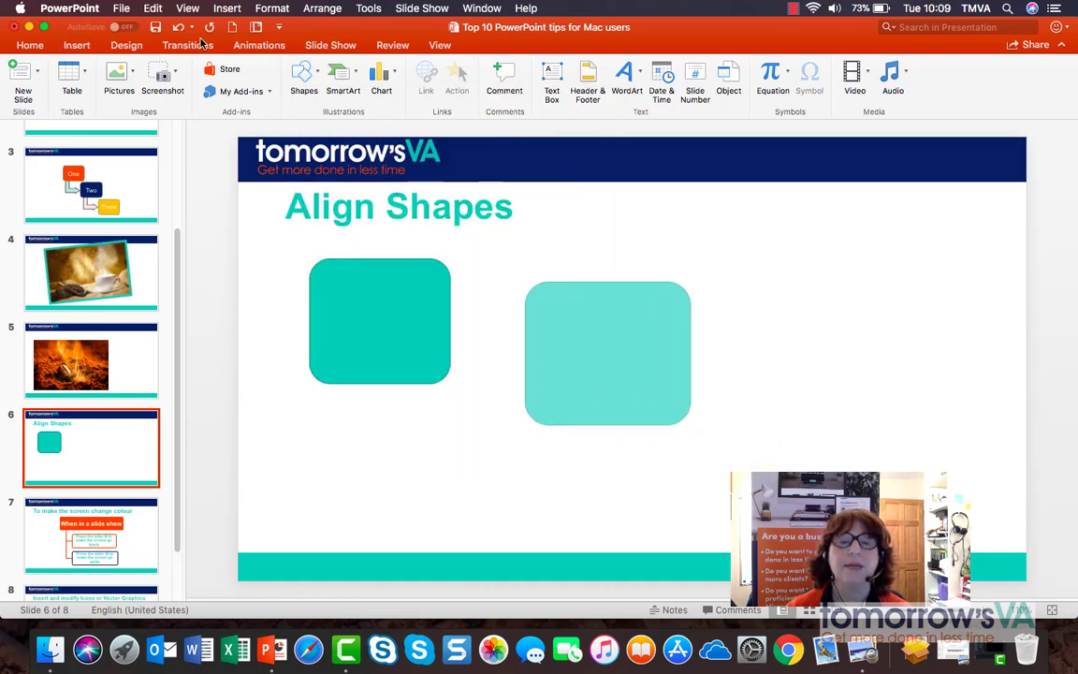
Step: Draw a third rounded square on the right at a lower height
{"action": "left_click", "coordinate": [76, 45]}
{"action": "left_click", "coordinate": [304, 75]}
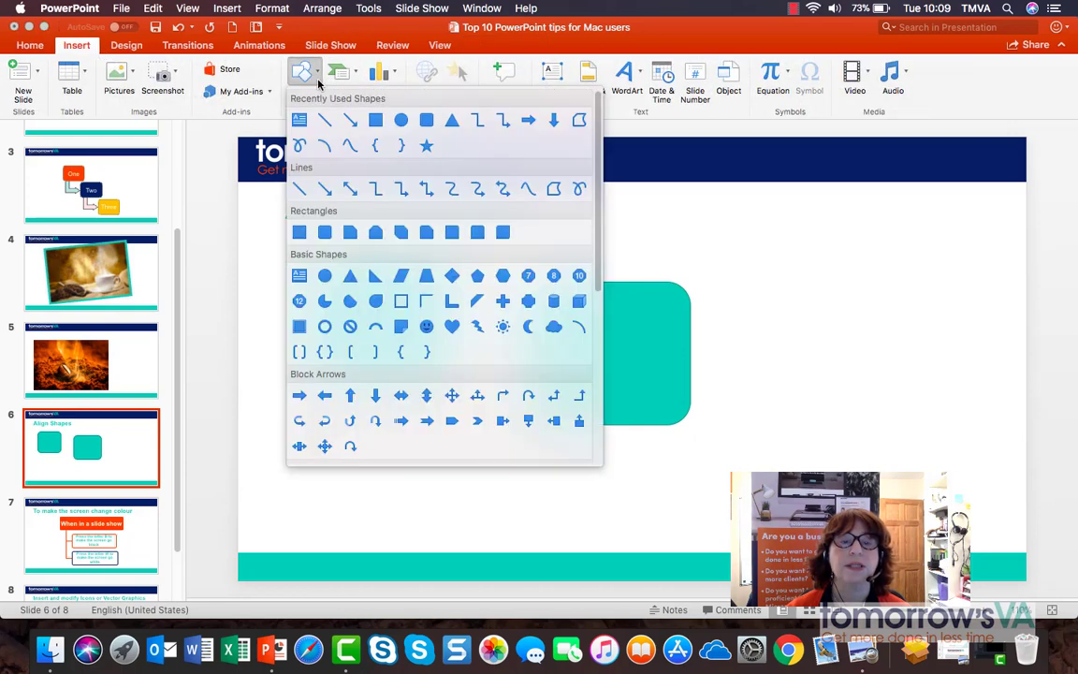
{"action": "left_click", "coordinate": [427, 122]}
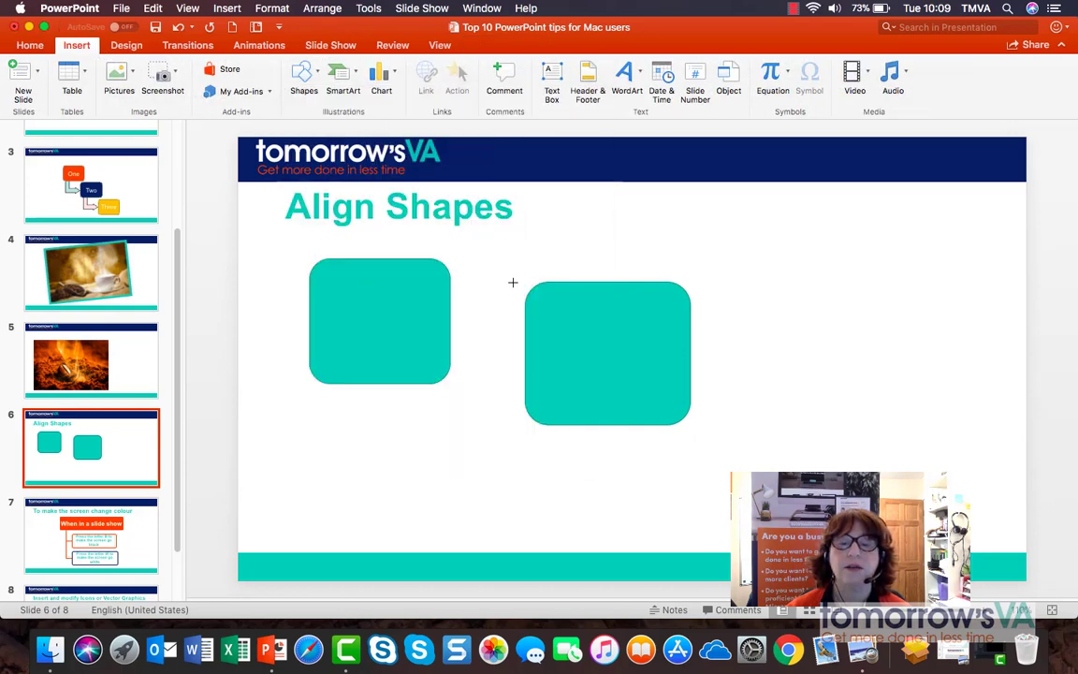
{"action": "left_click_drag", "start_coordinate": [770, 337], "coordinate": [891, 455]}
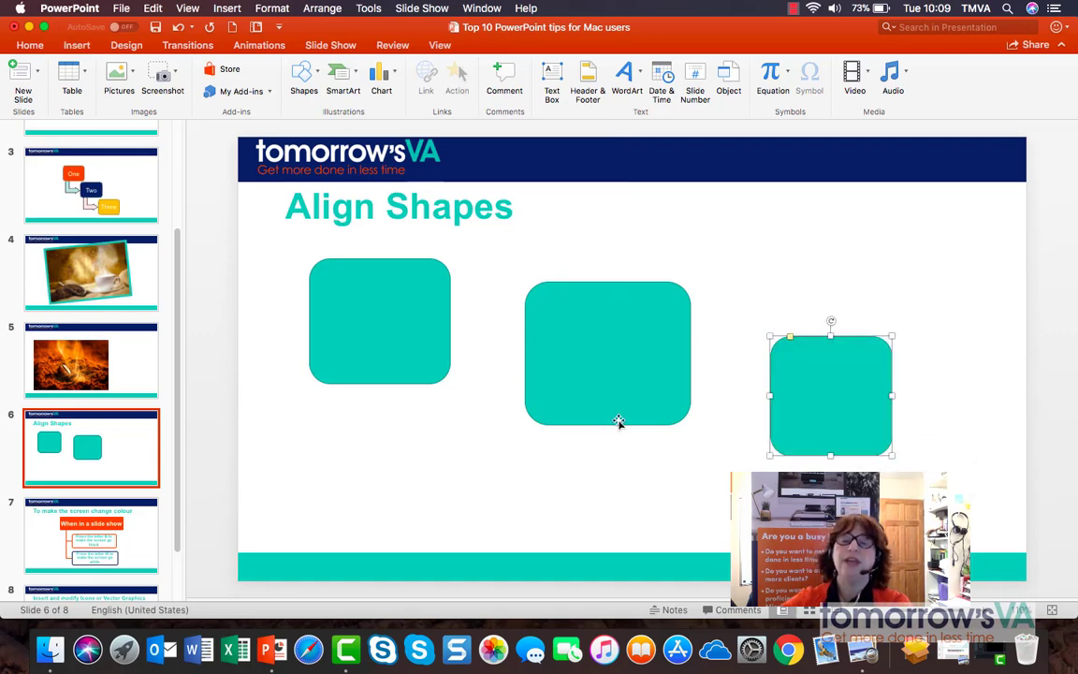
{"action": "left_click", "coordinate": [515, 431]}
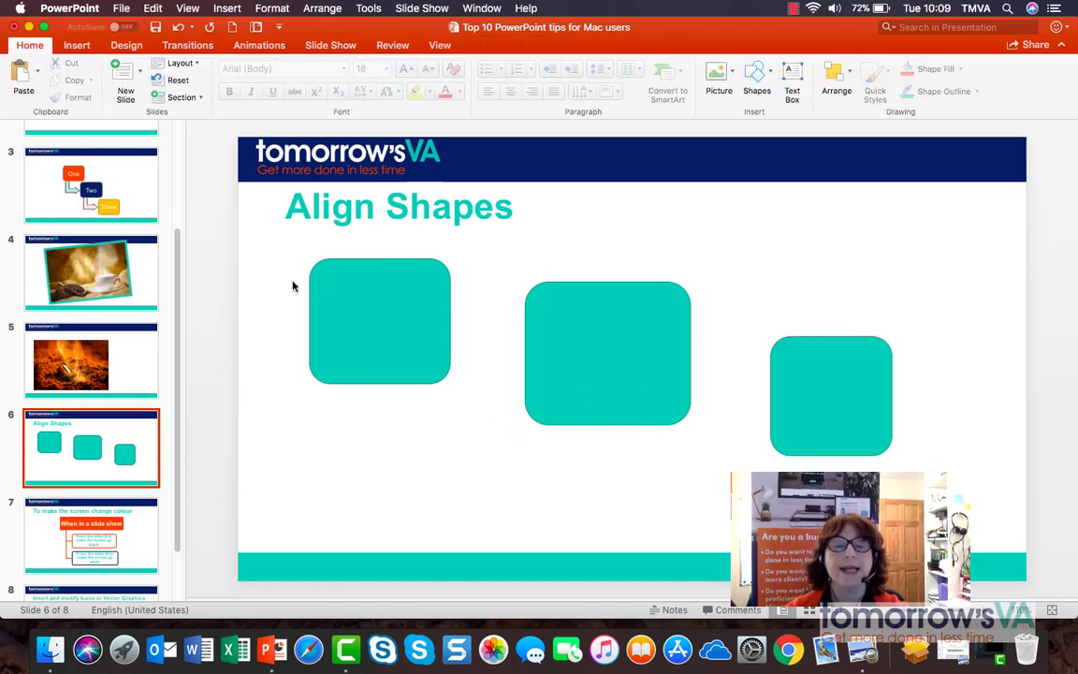
Step: Select all three squares, try Align Top and Align Bottom, then settle on Align Middle
{"action": "left_click", "coordinate": [393, 321]}
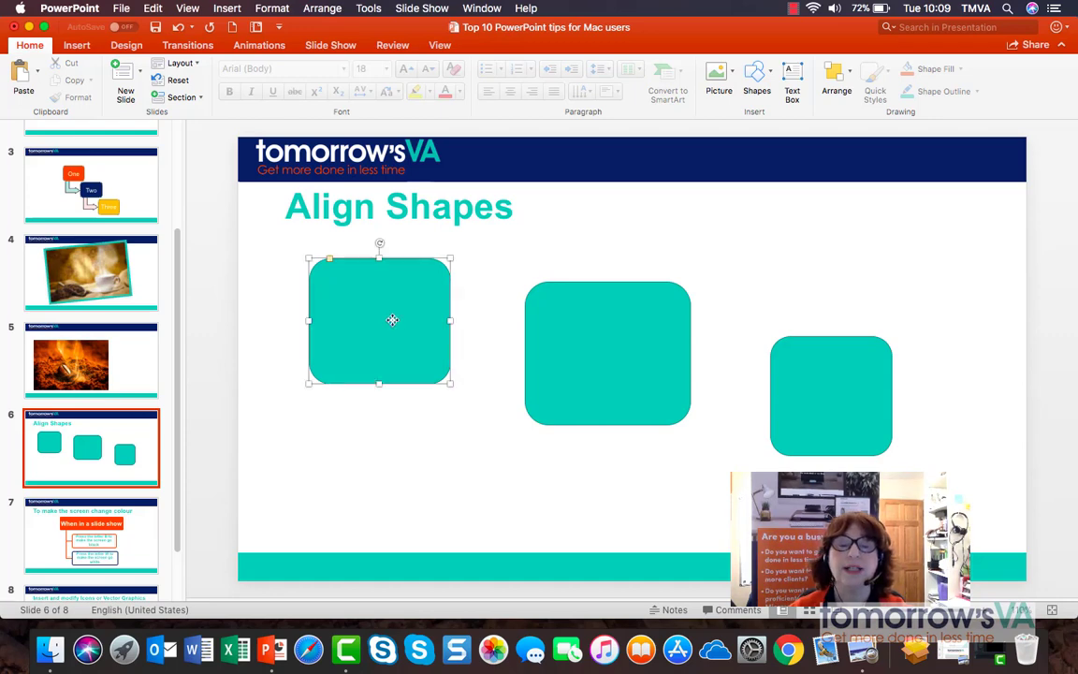
{"action": "left_click", "coordinate": [555, 327], "text": "shift"}
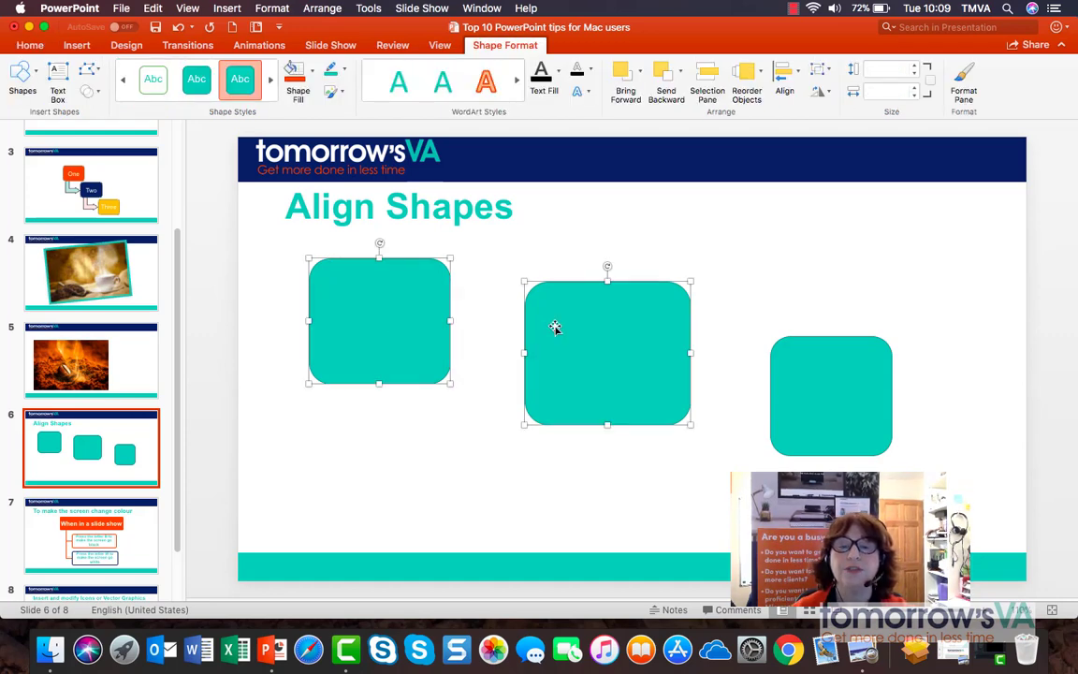
{"action": "left_click", "coordinate": [803, 367], "text": "shift"}
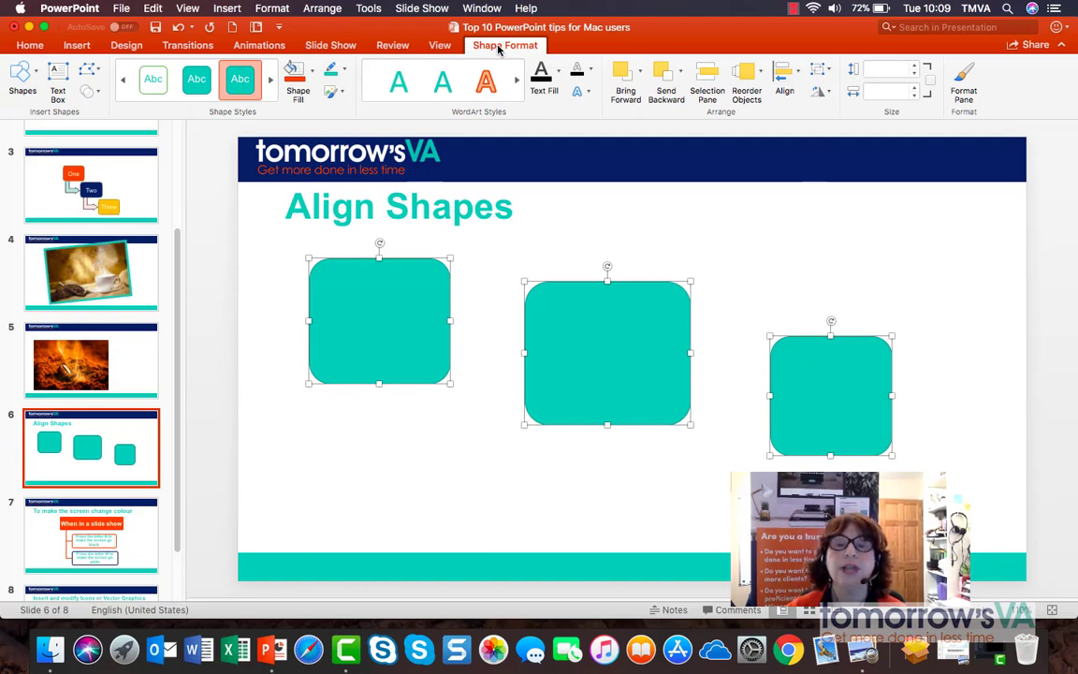
{"action": "left_click", "coordinate": [799, 80]}
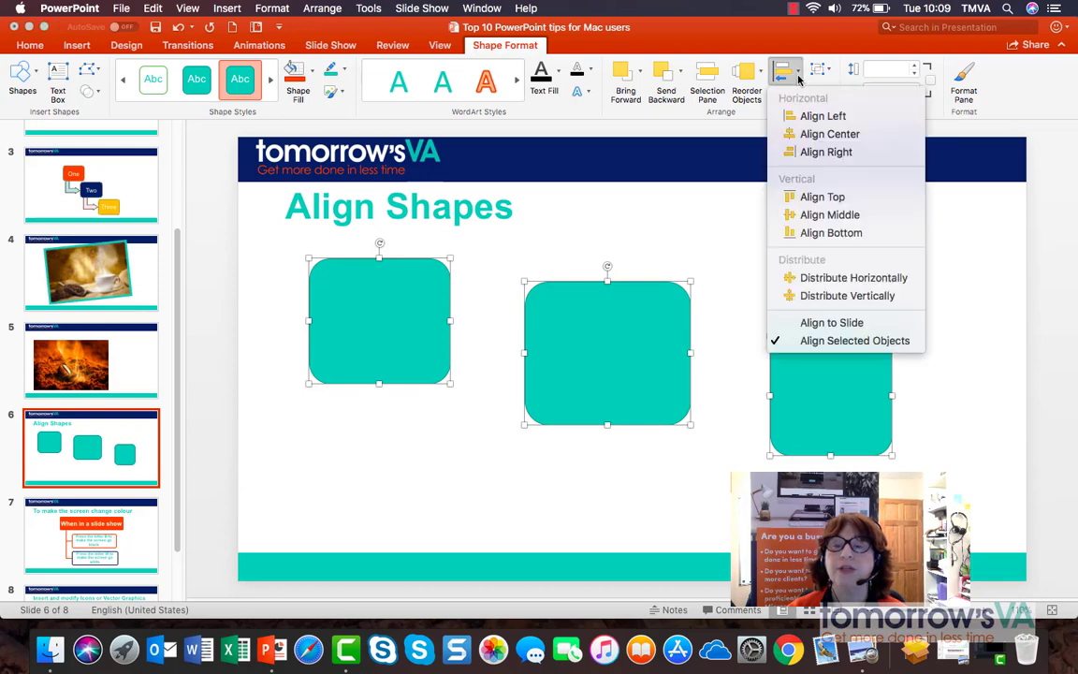
{"action": "left_click", "coordinate": [821, 199]}
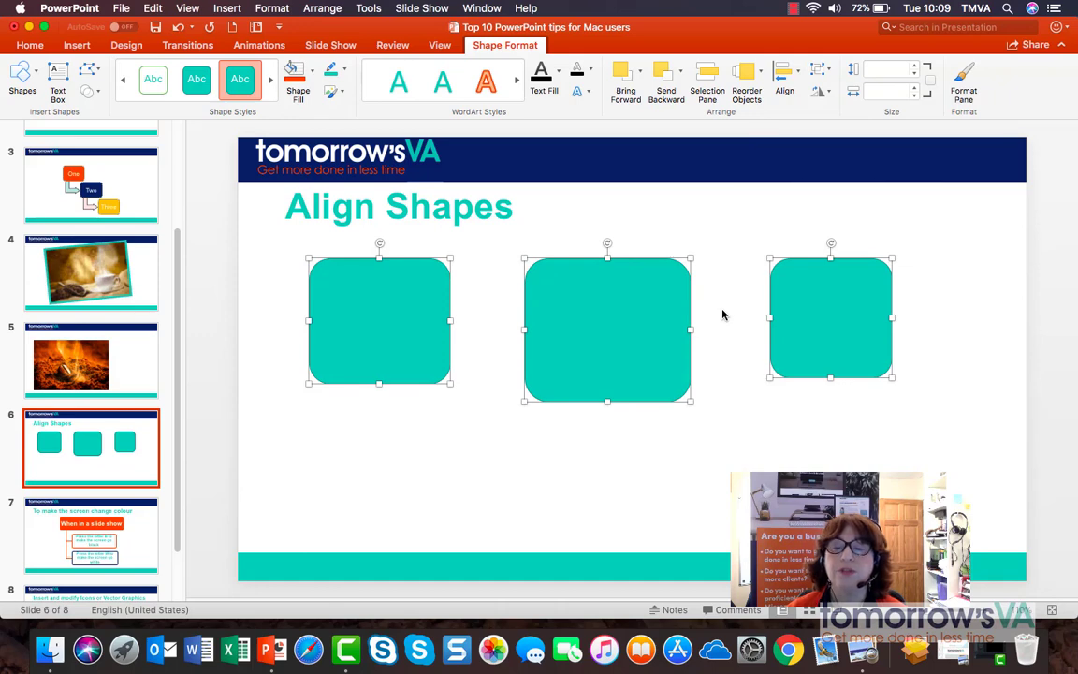
{"action": "left_click", "coordinate": [786, 73]}
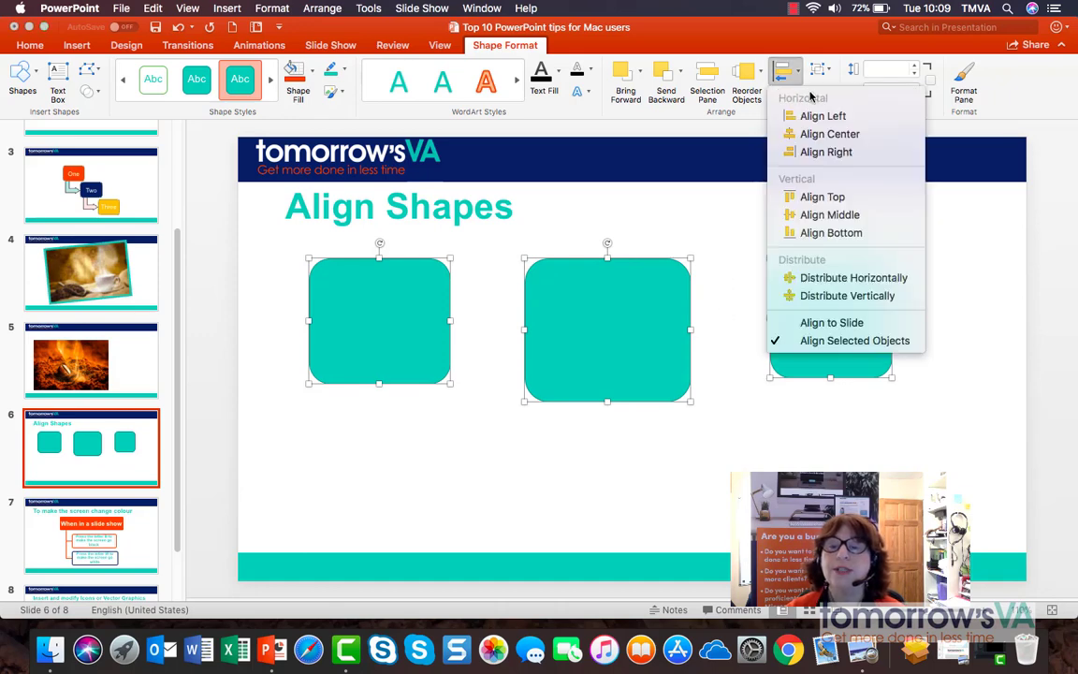
{"action": "left_click", "coordinate": [814, 232]}
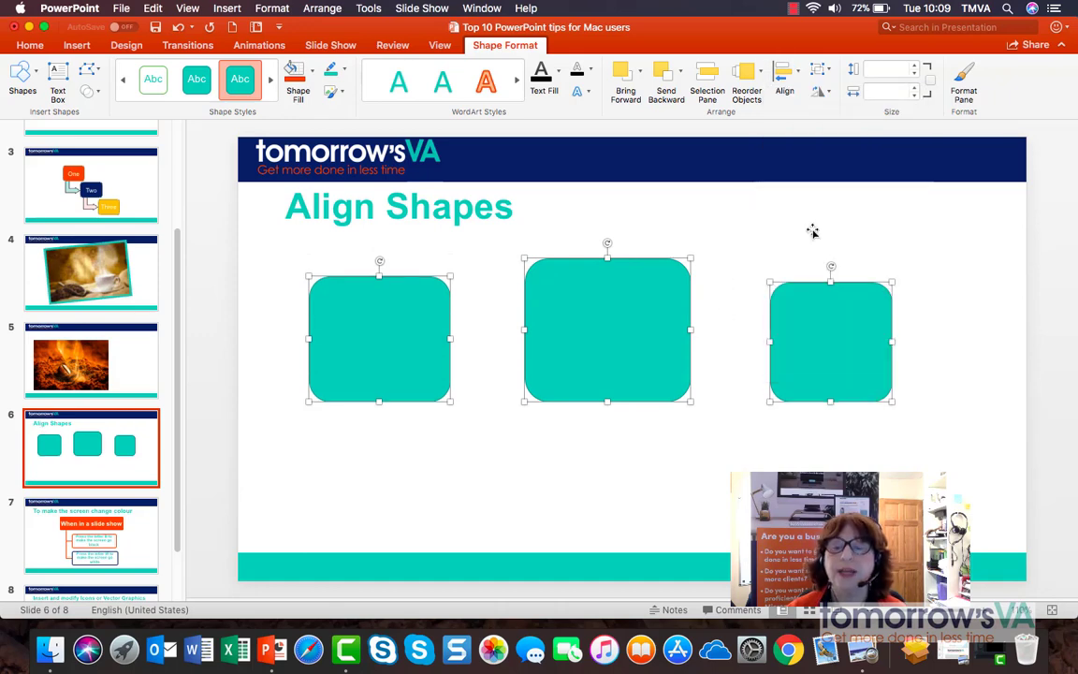
{"action": "left_click", "coordinate": [786, 73]}
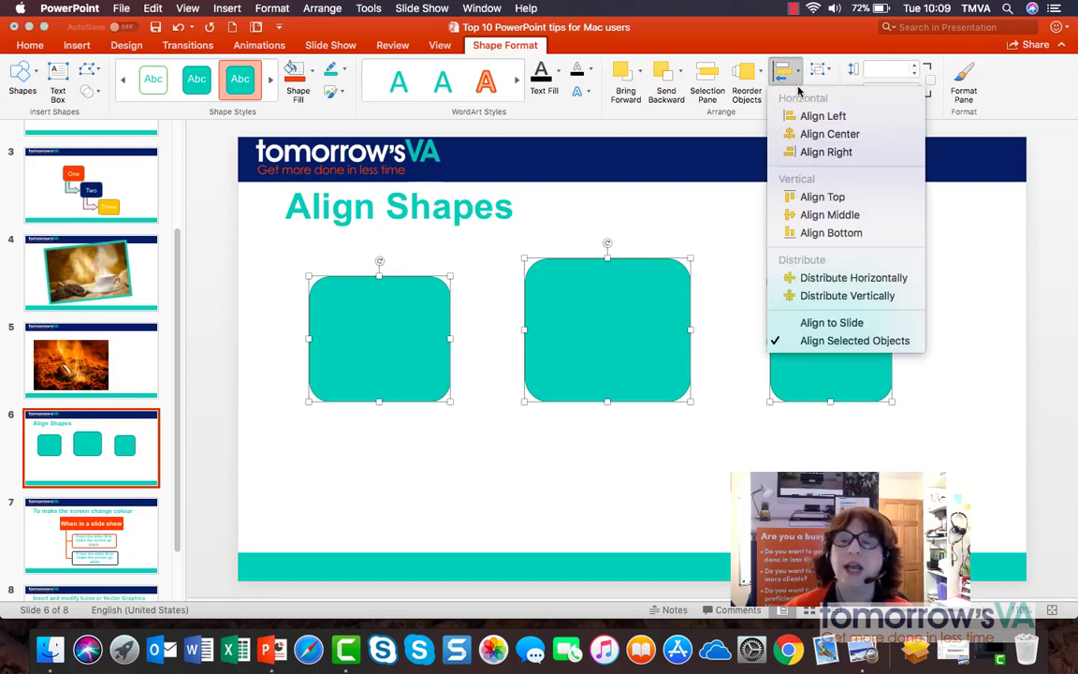
{"action": "left_click", "coordinate": [807, 218]}
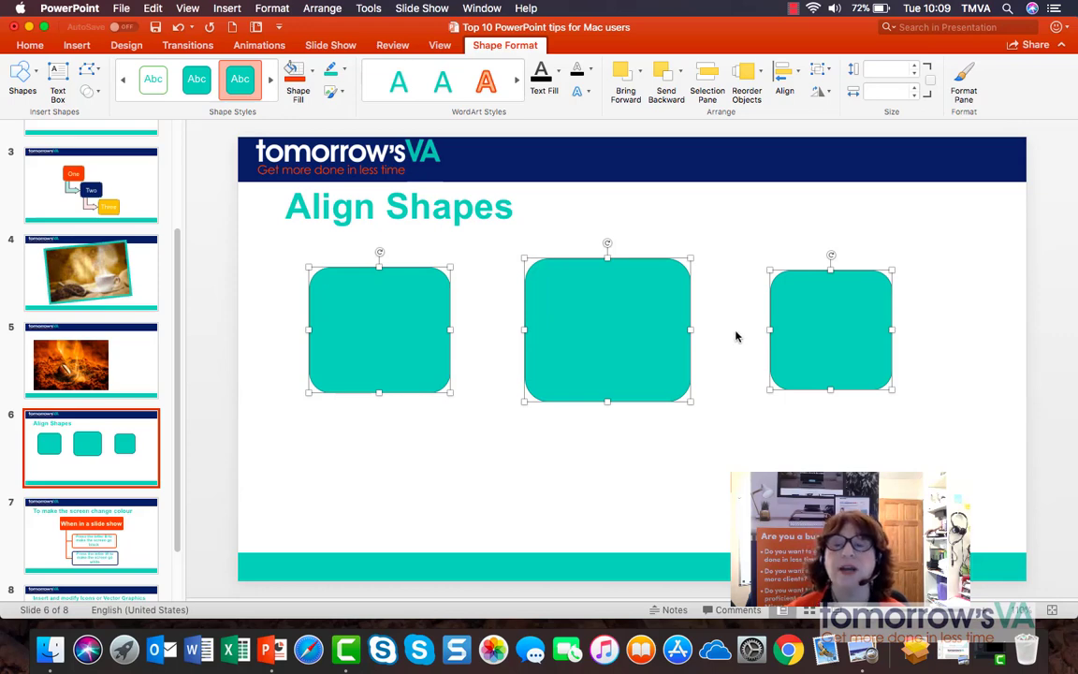
{"action": "left_click", "coordinate": [736, 340]}
Step: Drag the squares into a descending diagonal staircase on the left, the top one overlapping the title
{"action": "left_click", "coordinate": [413, 310]}
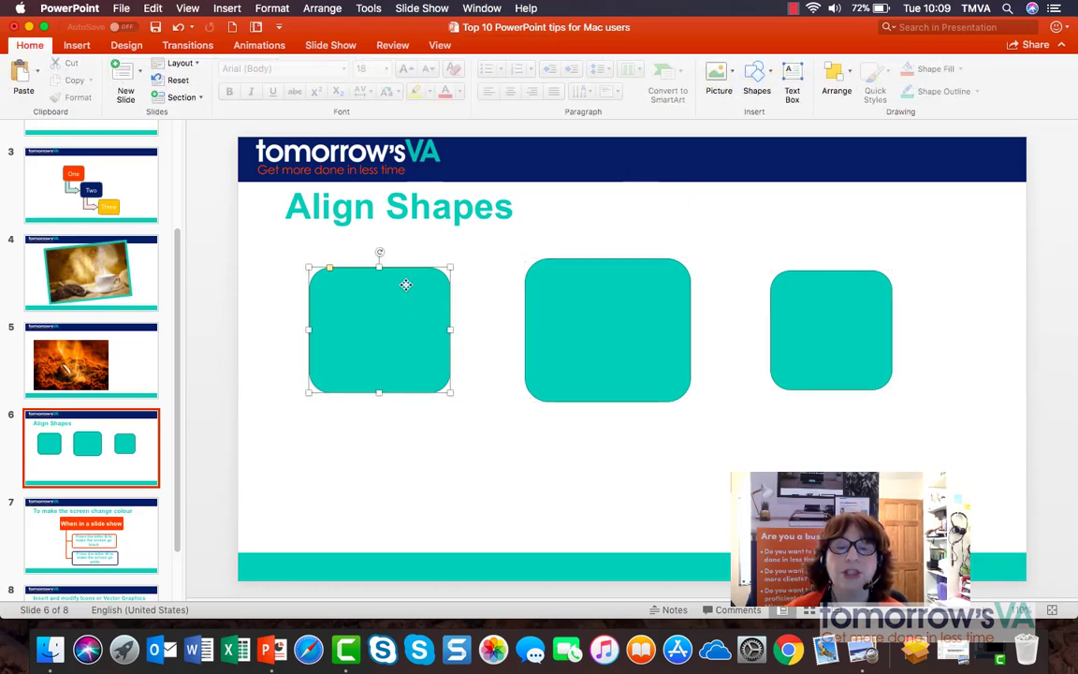
{"action": "mouse_move", "coordinate": [375, 291]}
{"action": "left_mouse_down"}
{"action": "mouse_move", "coordinate": [358, 323]}
{"action": "mouse_move", "coordinate": [407, 325]}
{"action": "left_mouse_up"}
{"action": "left_click_drag", "start_coordinate": [582, 320], "coordinate": [453, 421]}
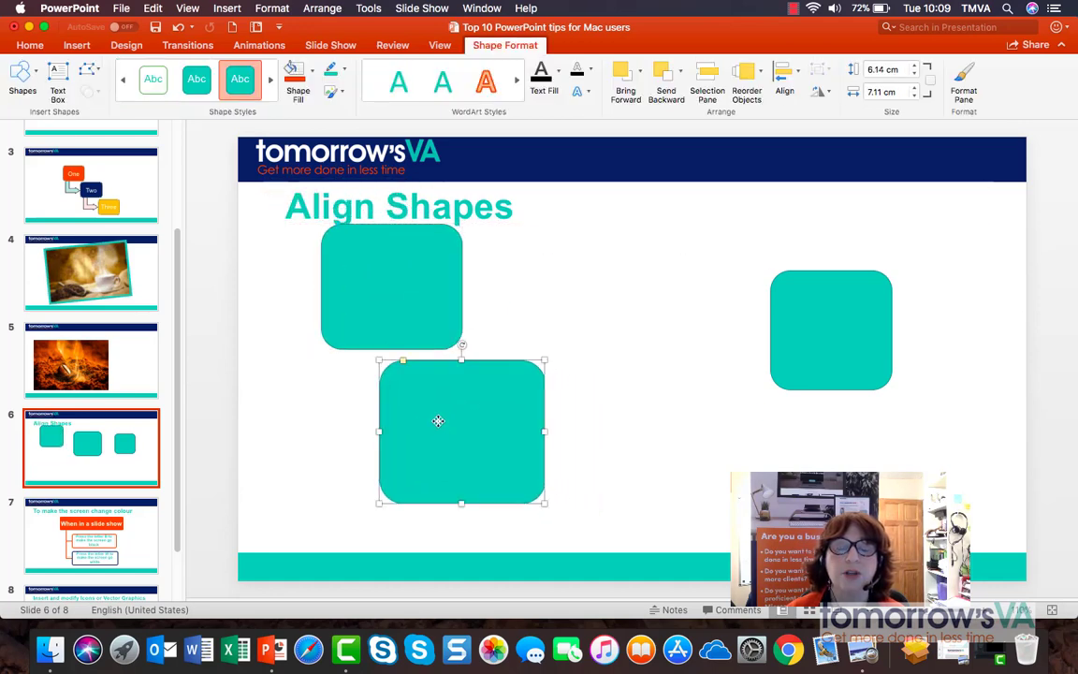
{"action": "left_click_drag", "start_coordinate": [793, 349], "coordinate": [474, 564]}
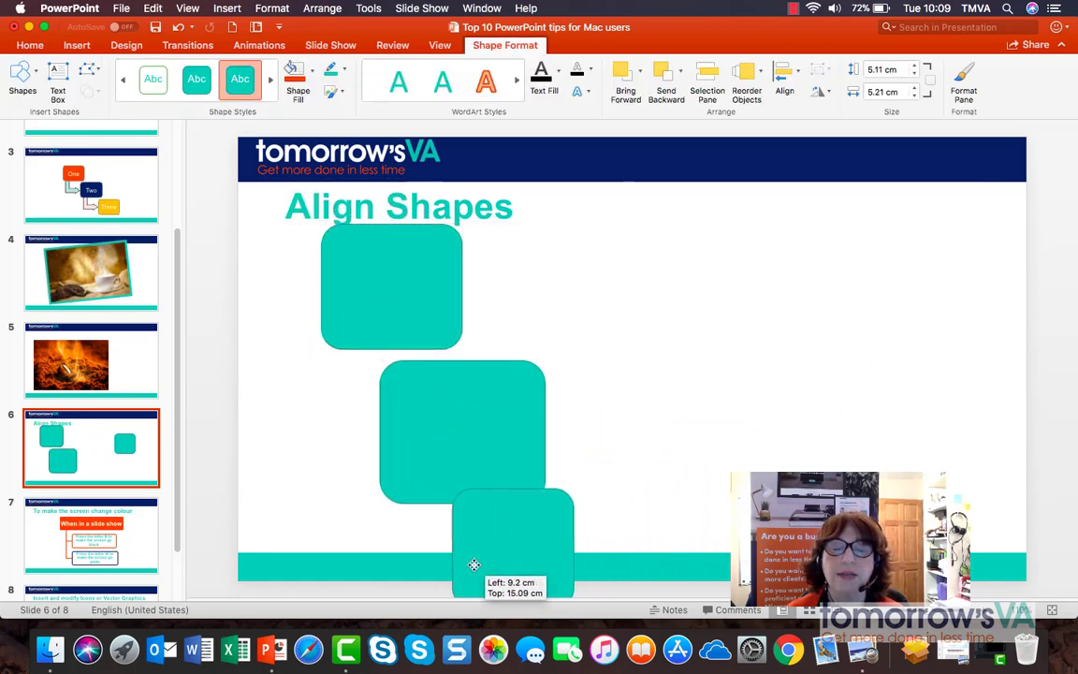
{"action": "left_click_drag", "start_coordinate": [402, 277], "coordinate": [373, 243]}
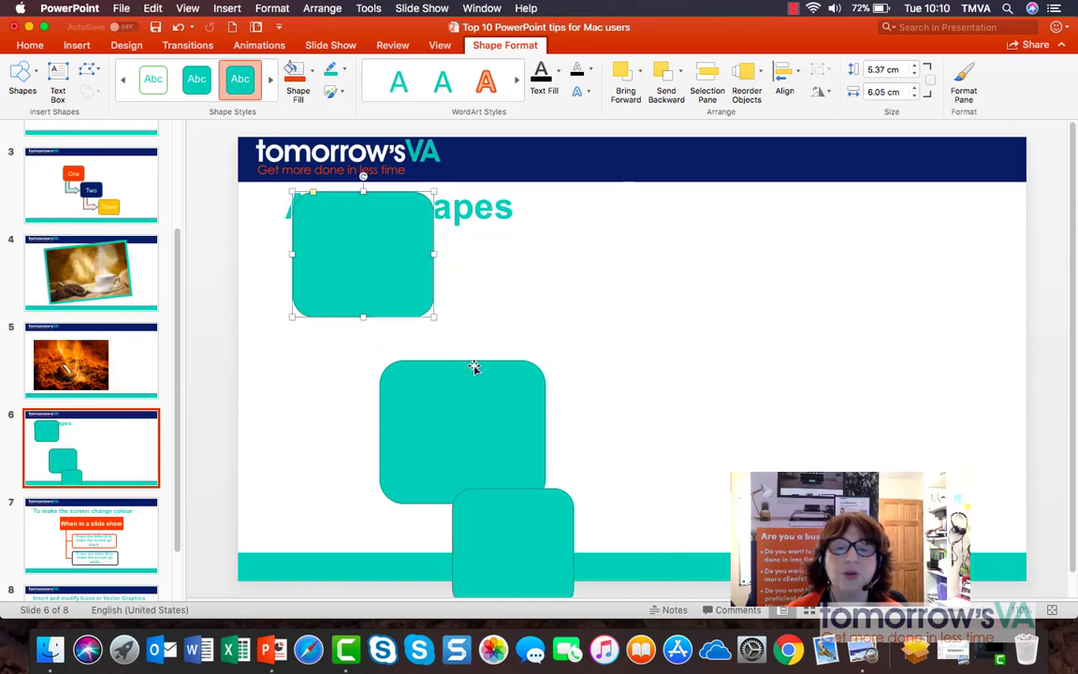
{"action": "left_click_drag", "start_coordinate": [474, 369], "coordinate": [486, 328]}
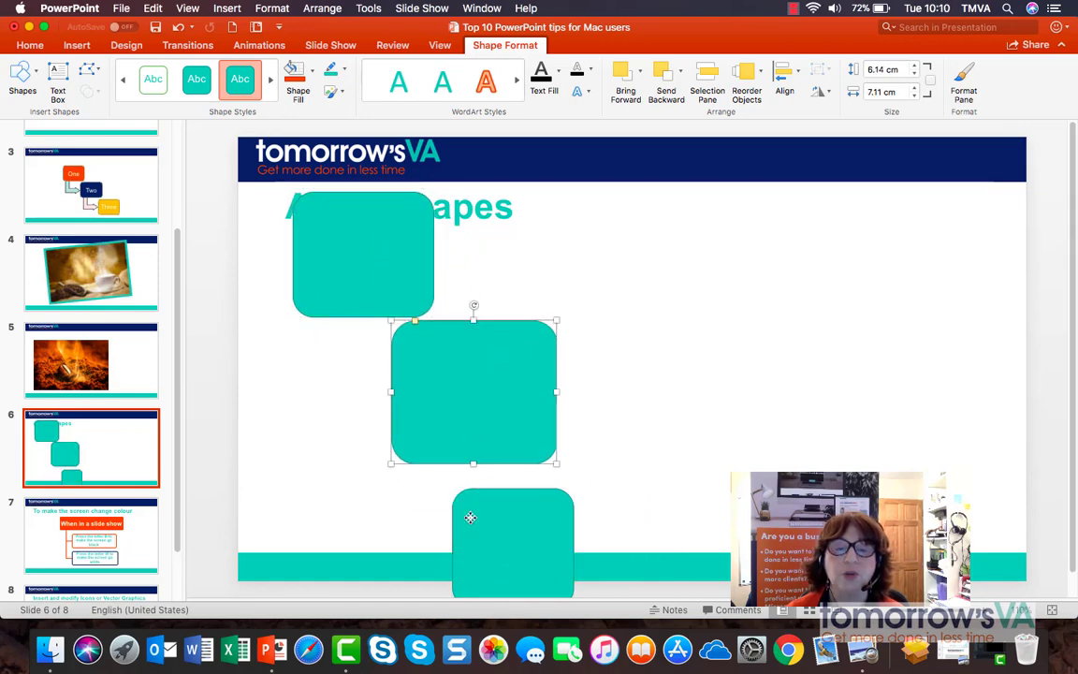
{"action": "left_click_drag", "start_coordinate": [470, 517], "coordinate": [492, 496]}
{"action": "left_click", "coordinate": [368, 311]}
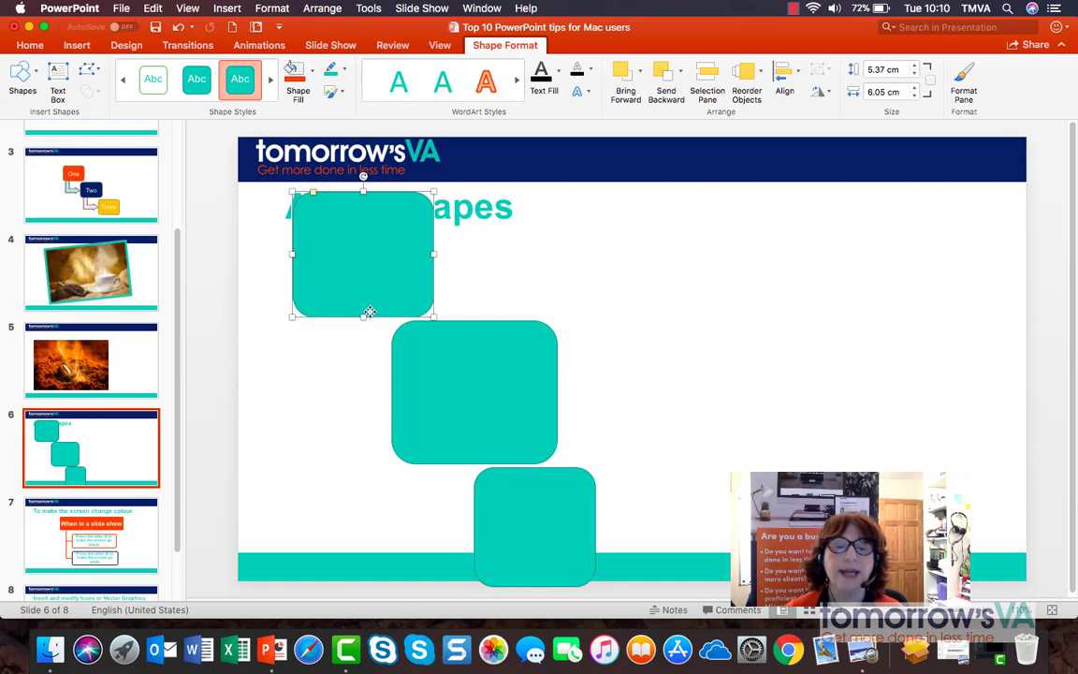
Step: Select all three squares and line up their left edges with Align Left
{"action": "left_click", "coordinate": [441, 334], "text": "shift"}
{"action": "left_click", "coordinate": [543, 481], "text": "shift"}
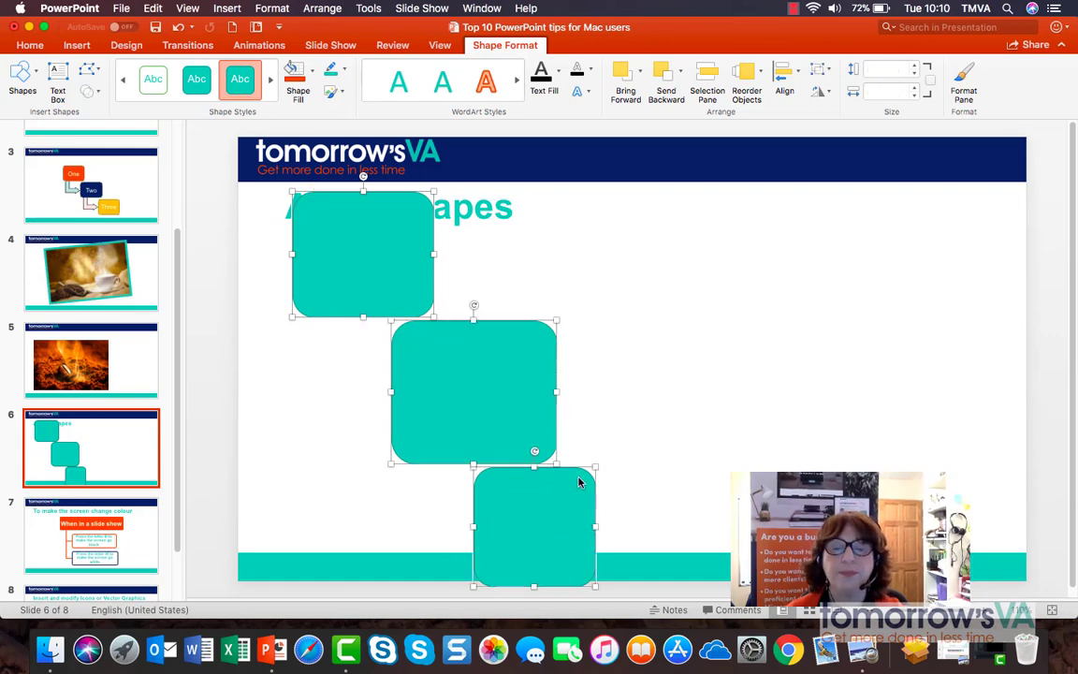
{"action": "left_click", "coordinate": [796, 81]}
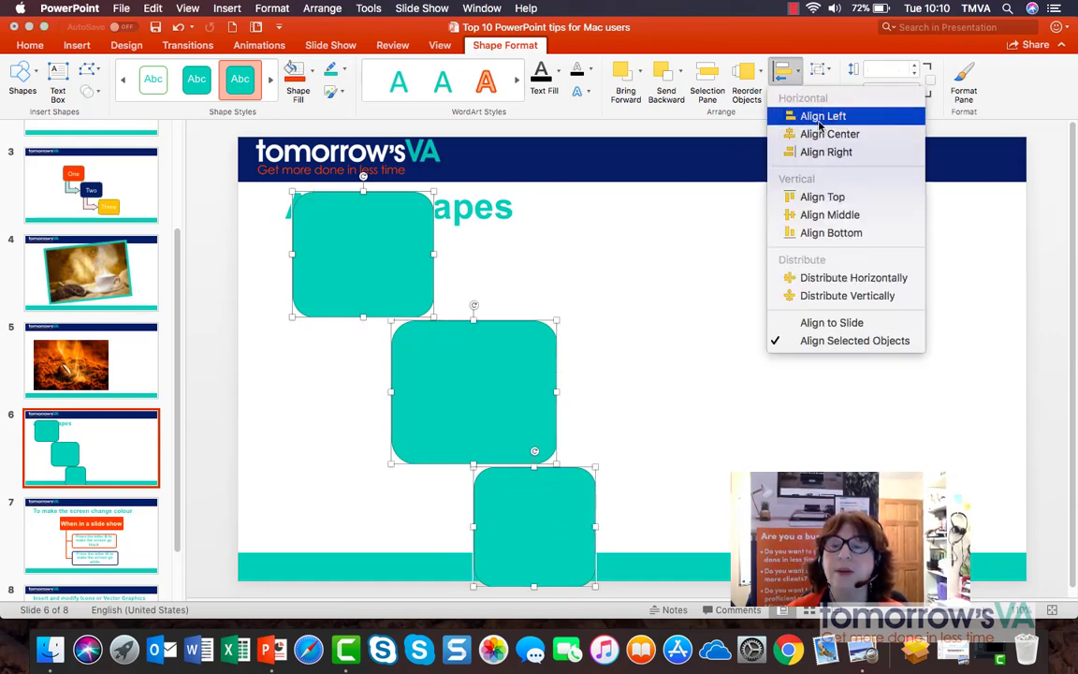
{"action": "left_click", "coordinate": [820, 116]}
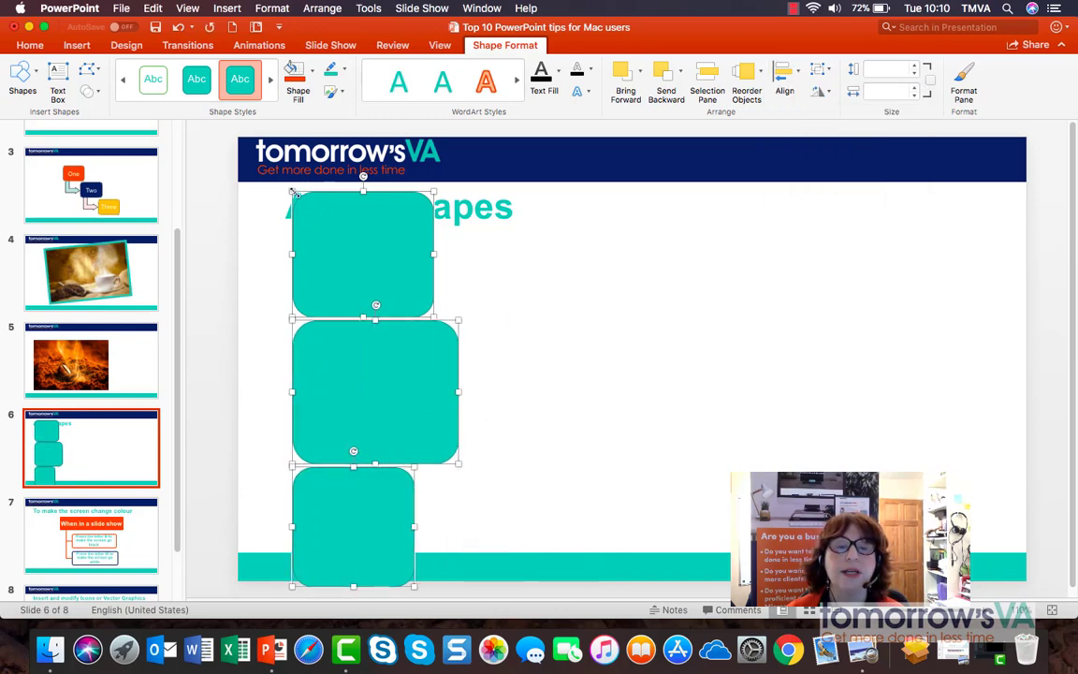
Step: Shrink all three squares together, then move the middle and bottom ones up into an evenly spaced column
{"action": "left_click_drag", "start_coordinate": [293, 192], "coordinate": [339, 245]}
{"action": "left_click", "coordinate": [414, 359]}
{"action": "left_click_drag", "start_coordinate": [401, 377], "coordinate": [400, 300]}
{"action": "left_click_drag", "start_coordinate": [365, 552], "coordinate": [366, 462]}
{"action": "left_click_drag", "start_coordinate": [392, 378], "coordinate": [386, 389]}
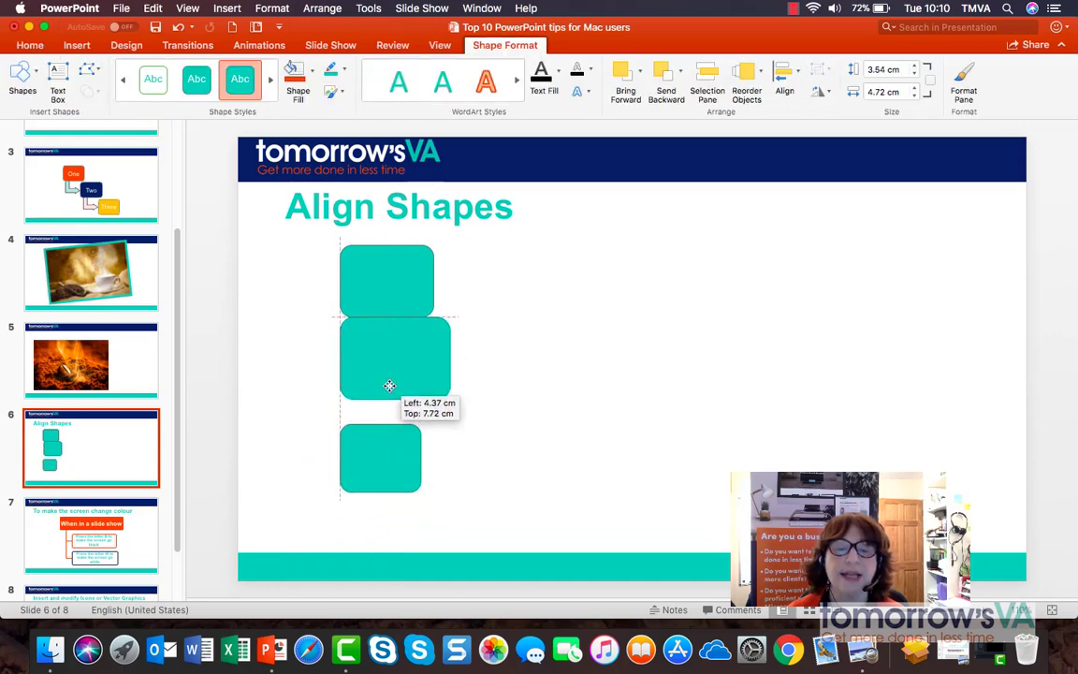
Step: Select all three squares, apply Align Right, then Align Center to stack them on one vertical axis
{"action": "left_click", "coordinate": [539, 390]}
{"action": "left_click", "coordinate": [427, 278]}
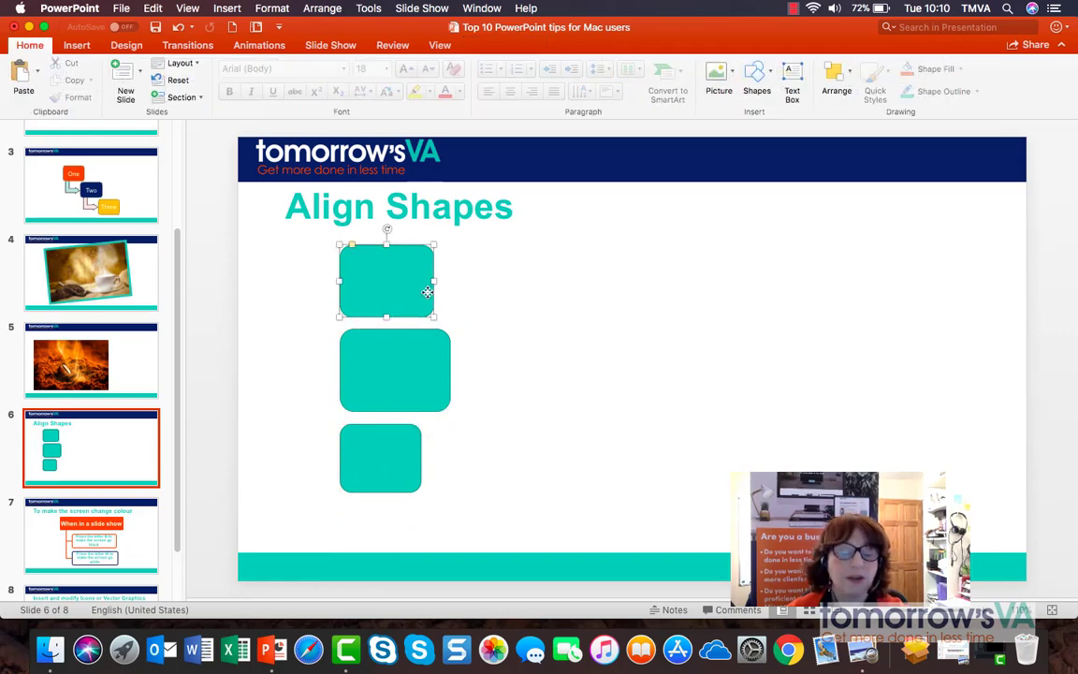
{"action": "left_click", "coordinate": [399, 465], "text": "shift"}
{"action": "left_click", "coordinate": [395, 369], "text": "shift"}
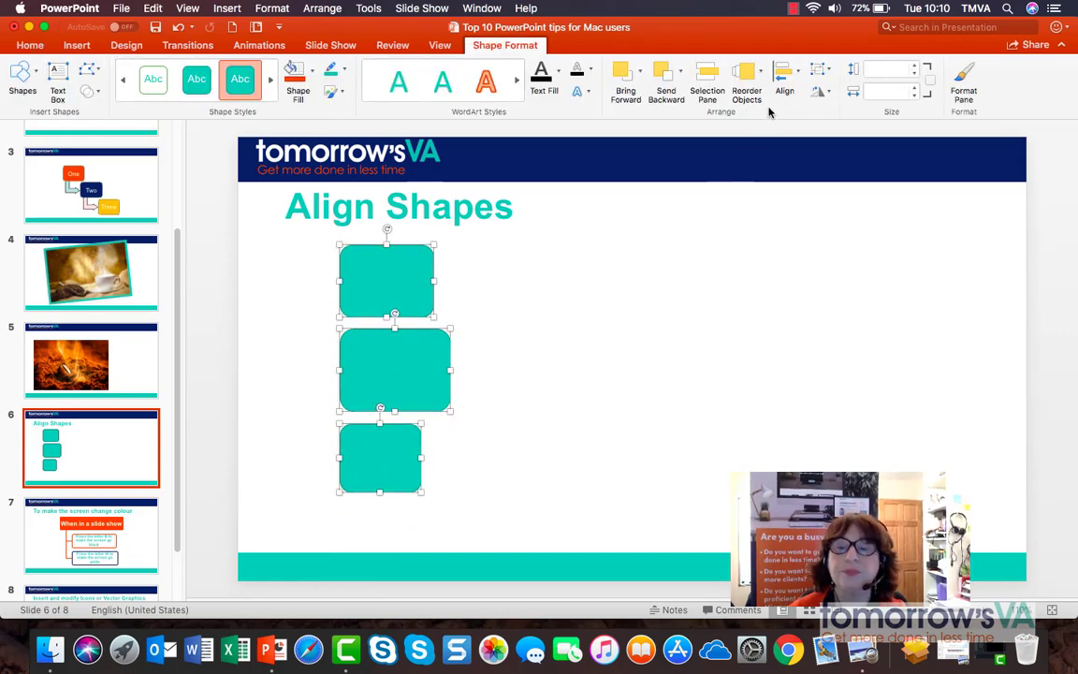
{"action": "left_click", "coordinate": [791, 71]}
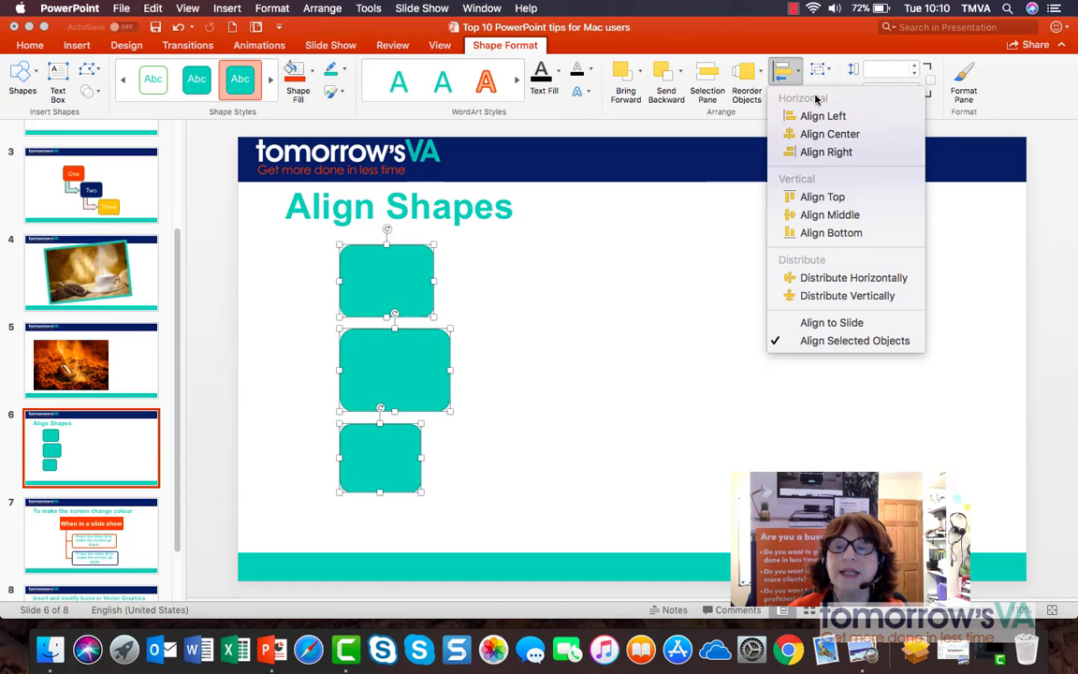
{"action": "left_click", "coordinate": [827, 152]}
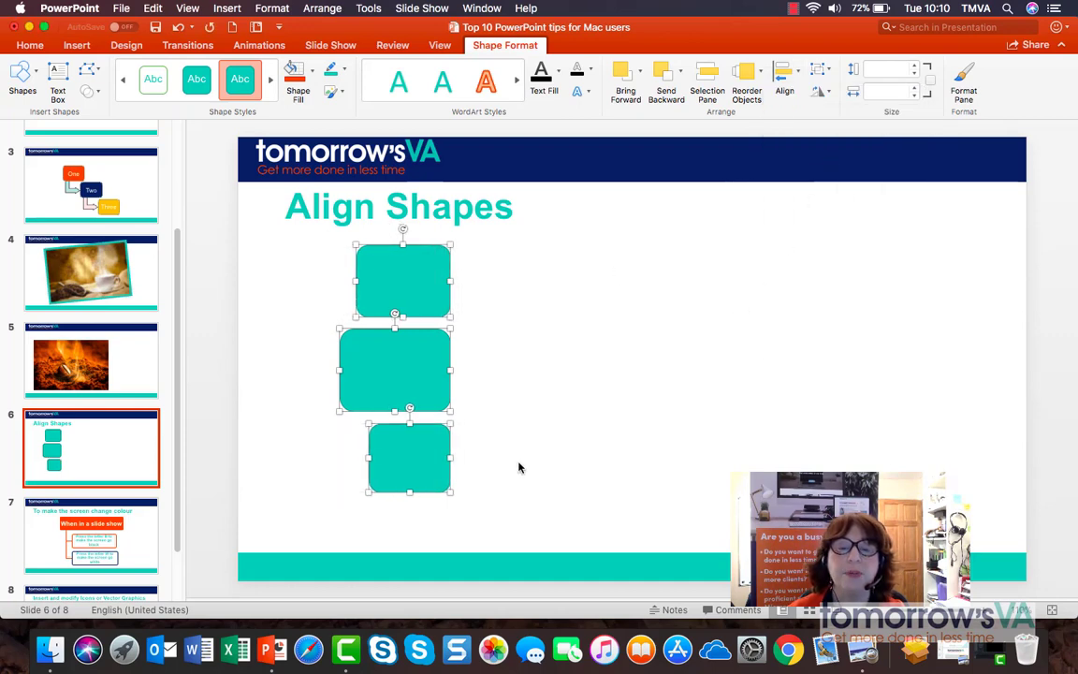
{"action": "left_click", "coordinate": [786, 75]}
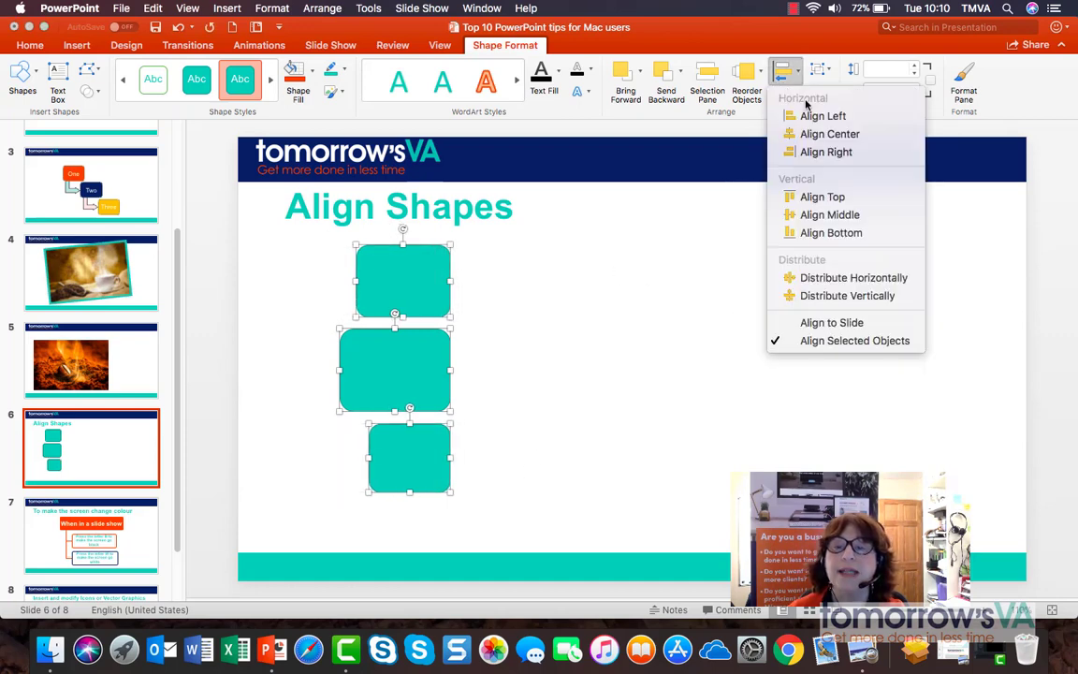
{"action": "left_click", "coordinate": [812, 132]}
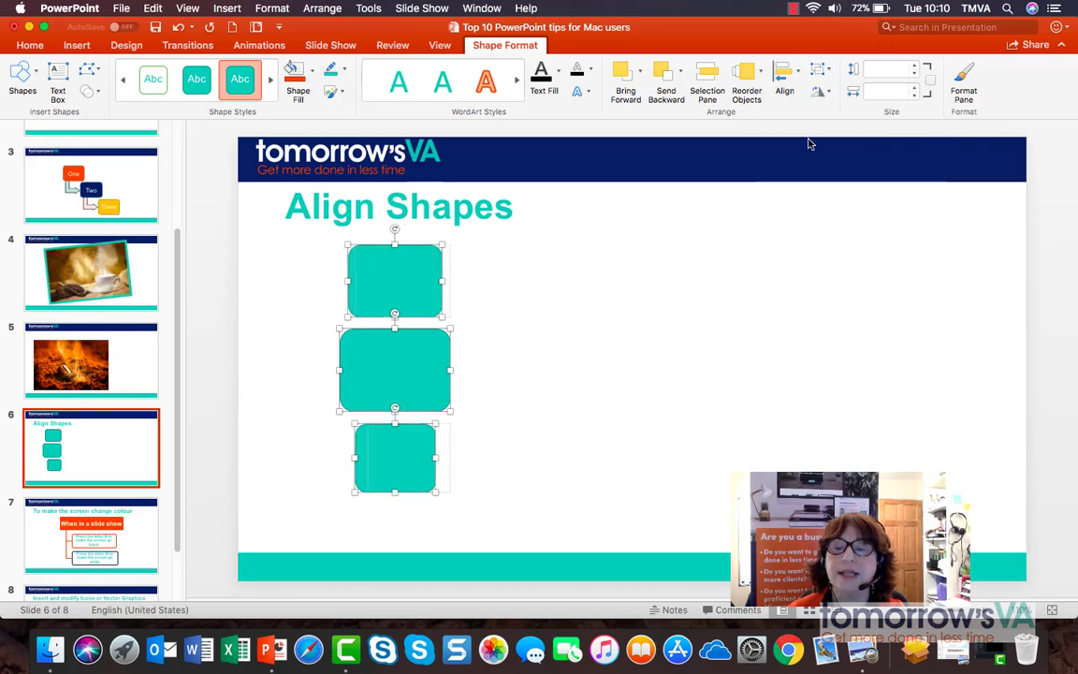
{"action": "left_click", "coordinate": [712, 331]}
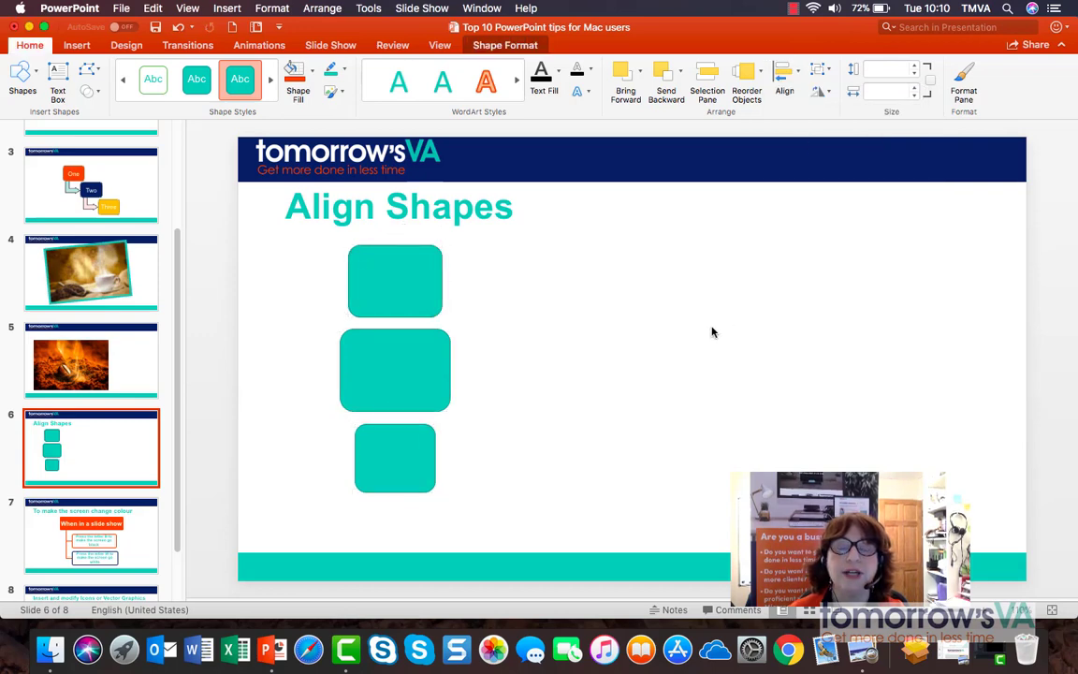
Step: Drag the top square right, the larger one to the middle and the bottom one up into a row
{"action": "left_click", "coordinate": [397, 289]}
{"action": "left_click_drag", "start_coordinate": [398, 290], "coordinate": [765, 383]}
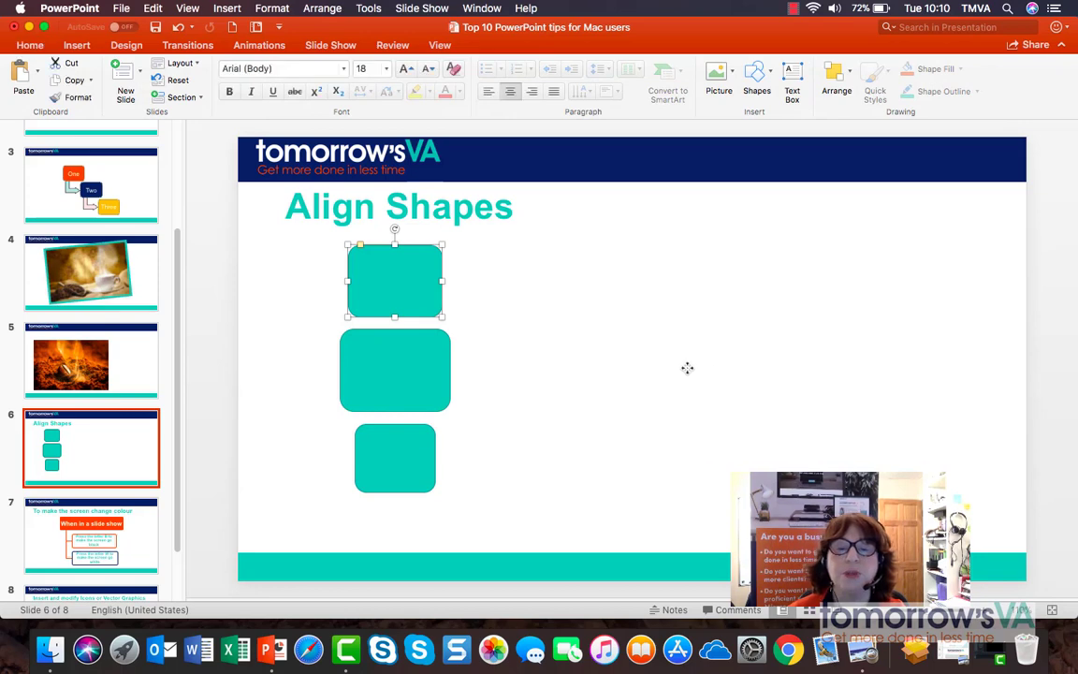
{"action": "left_click", "coordinate": [477, 351]}
{"action": "left_click", "coordinate": [442, 365]}
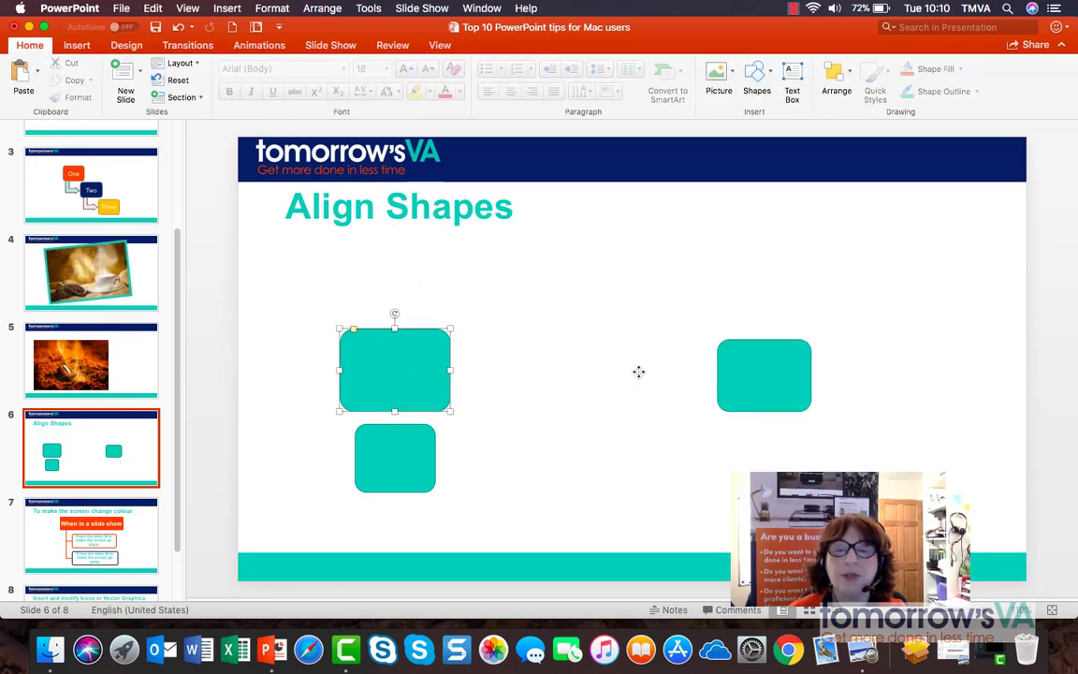
{"action": "left_click_drag", "start_coordinate": [397, 361], "coordinate": [617, 363]}
{"action": "left_click_drag", "start_coordinate": [543, 366], "coordinate": [397, 361]}
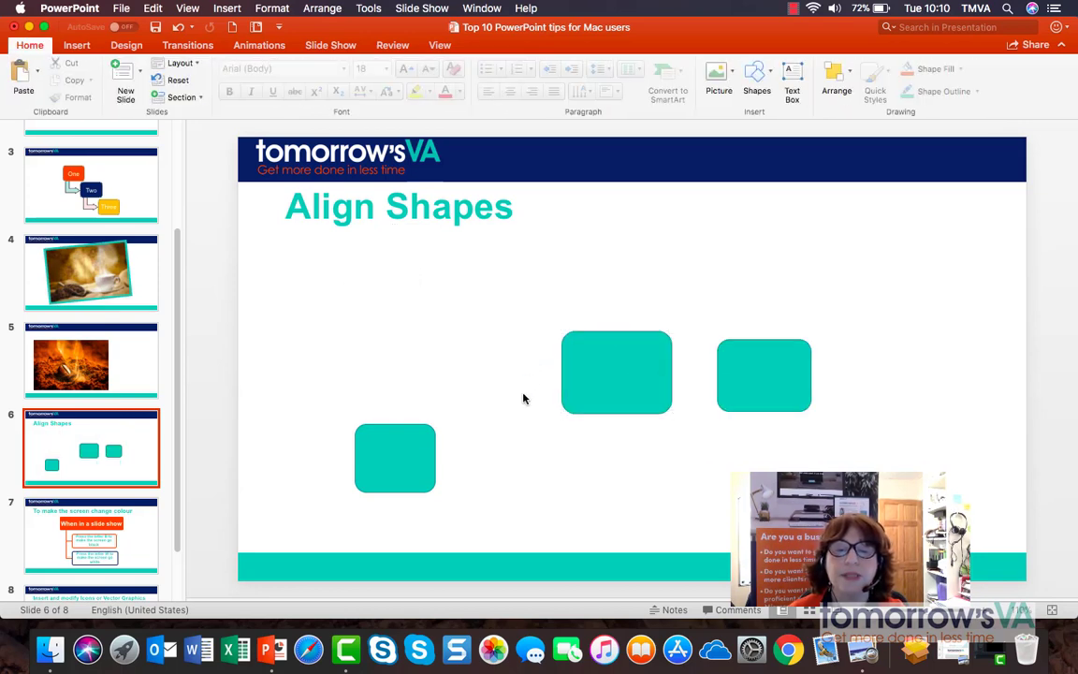
{"action": "left_click_drag", "start_coordinate": [417, 450], "coordinate": [416, 369]}
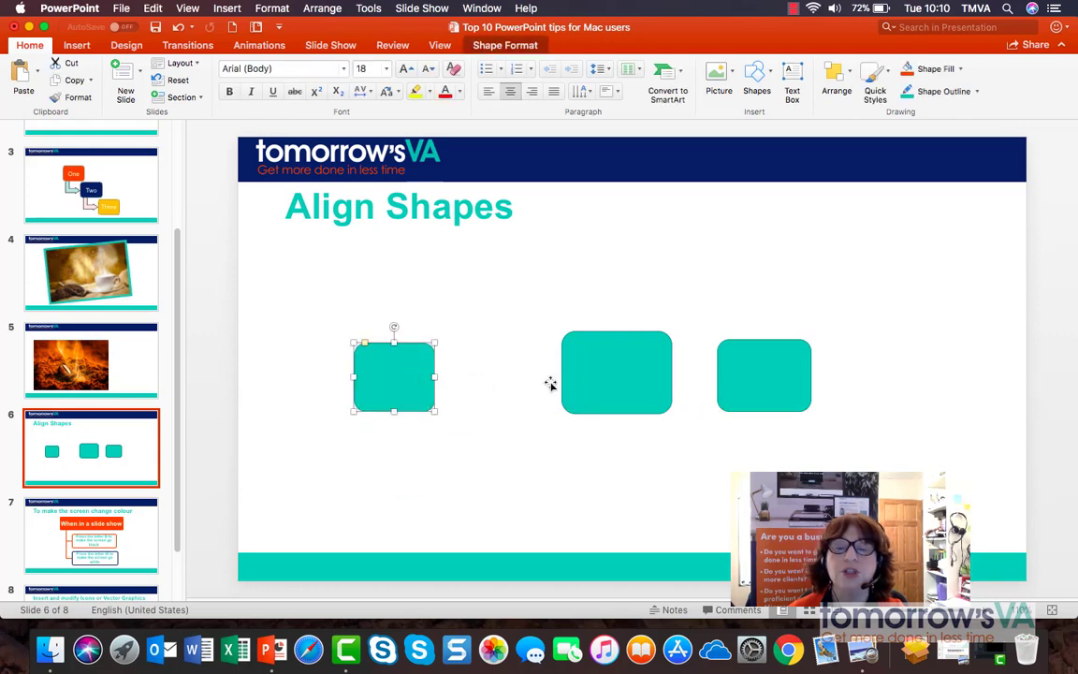
{"action": "left_click", "coordinate": [587, 375]}
{"action": "left_click_drag", "start_coordinate": [588, 375], "coordinate": [548, 370]}
{"action": "left_click_drag", "start_coordinate": [772, 363], "coordinate": [908, 364]}
{"action": "left_click_drag", "start_coordinate": [616, 373], "coordinate": [617, 378]}
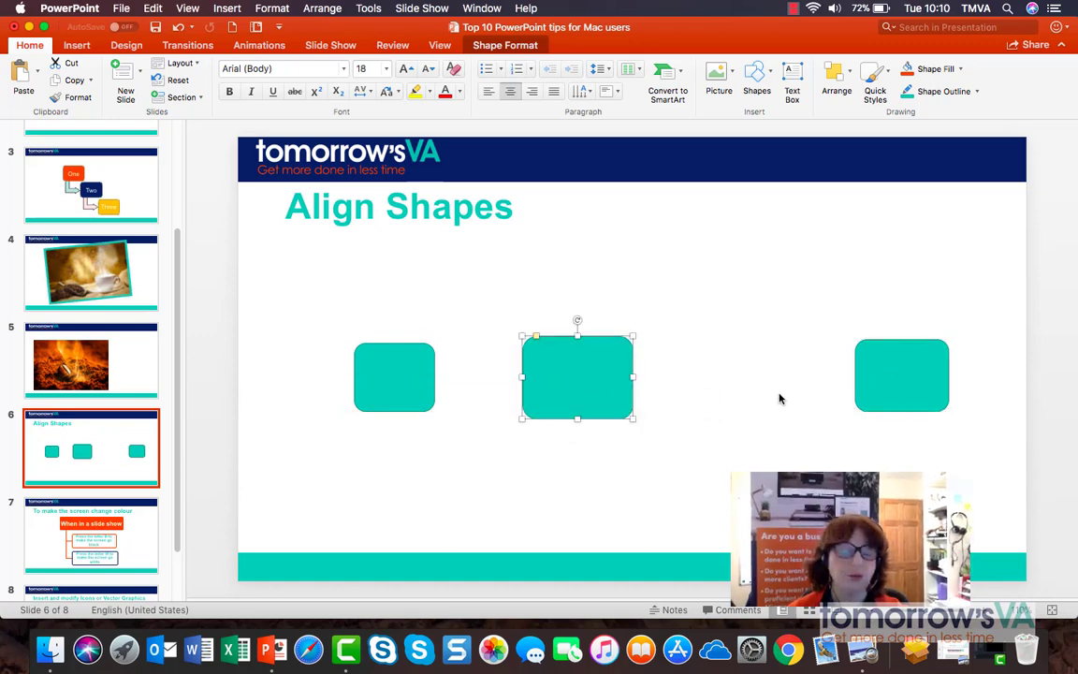
{"action": "left_click", "coordinate": [361, 385]}
Step: Select all three squares and apply Distribute Horizontally so the larger one sits midway
{"action": "left_click", "coordinate": [572, 380], "text": "shift"}
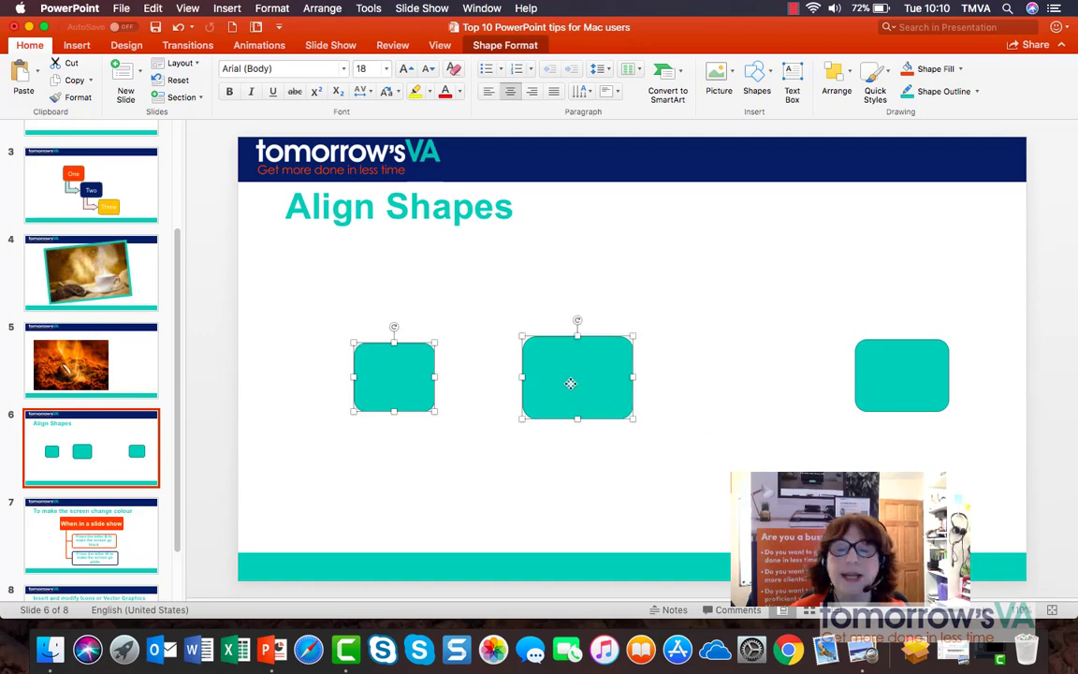
{"action": "left_click", "coordinate": [873, 371], "text": "shift"}
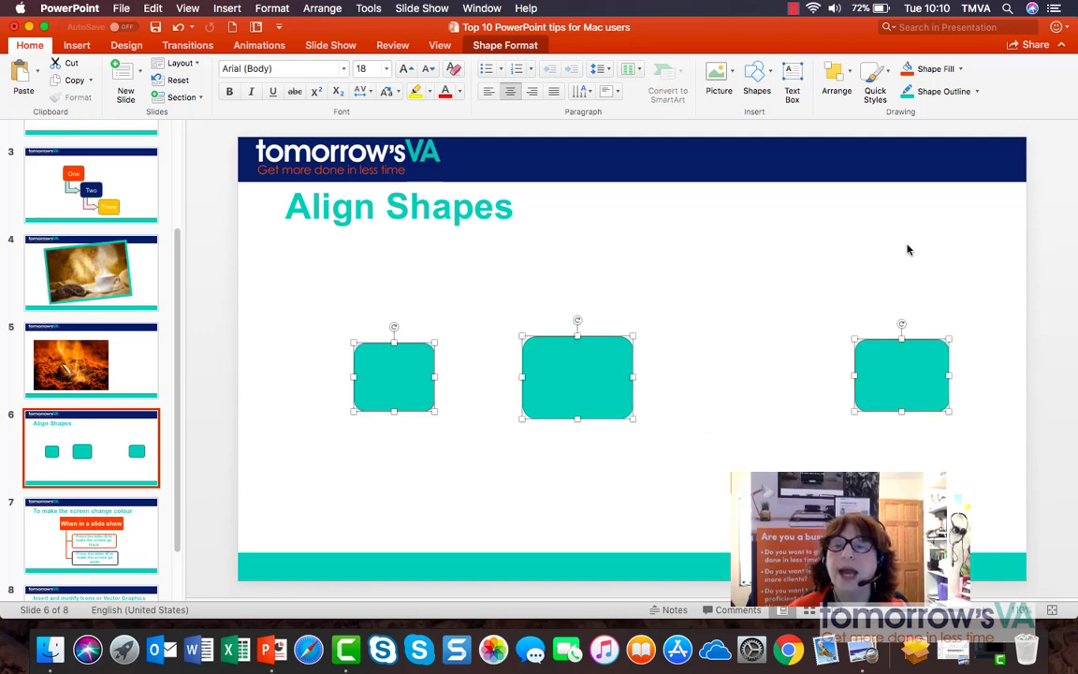
{"action": "left_click", "coordinate": [850, 80]}
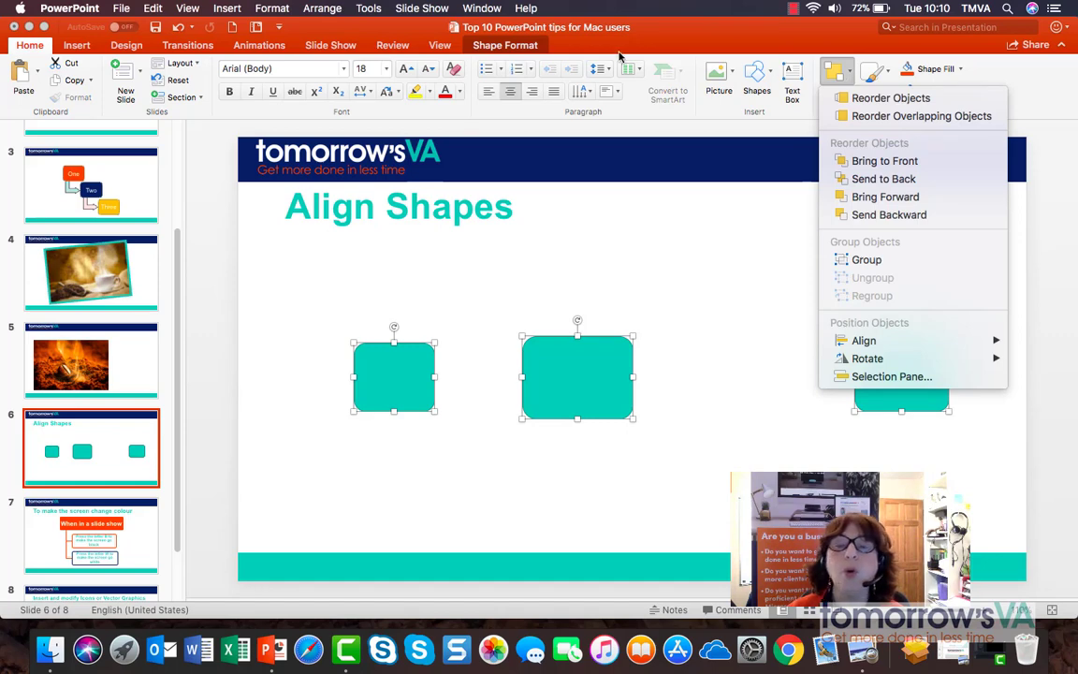
{"action": "key", "text": "Escape"}
{"action": "left_click", "coordinate": [499, 45]}
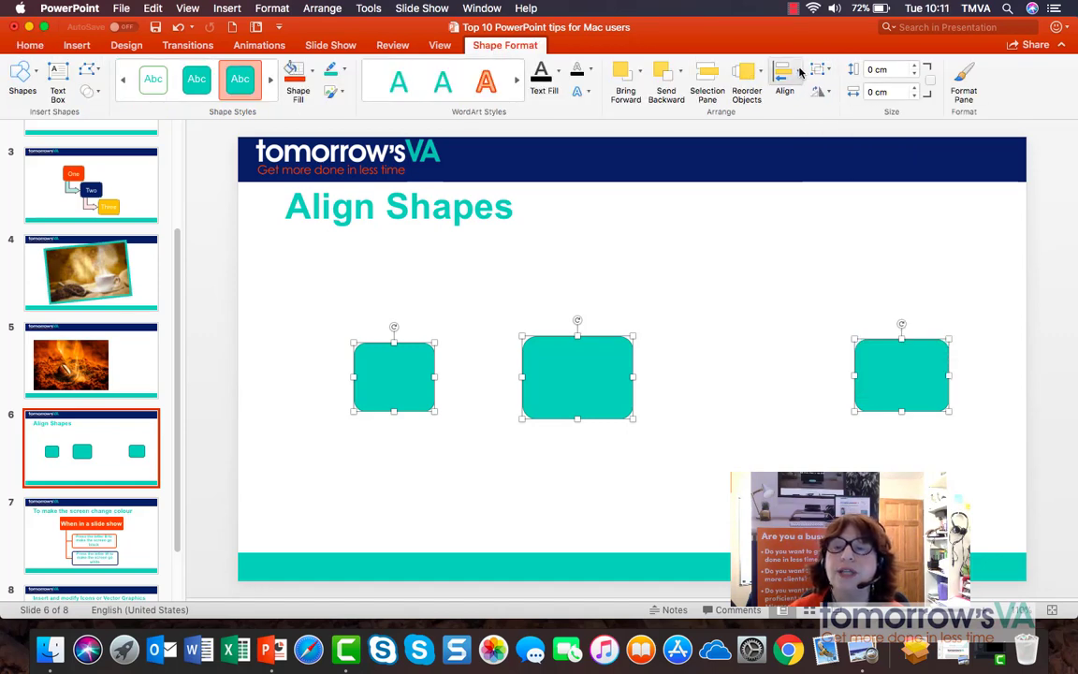
{"action": "left_click", "coordinate": [799, 71]}
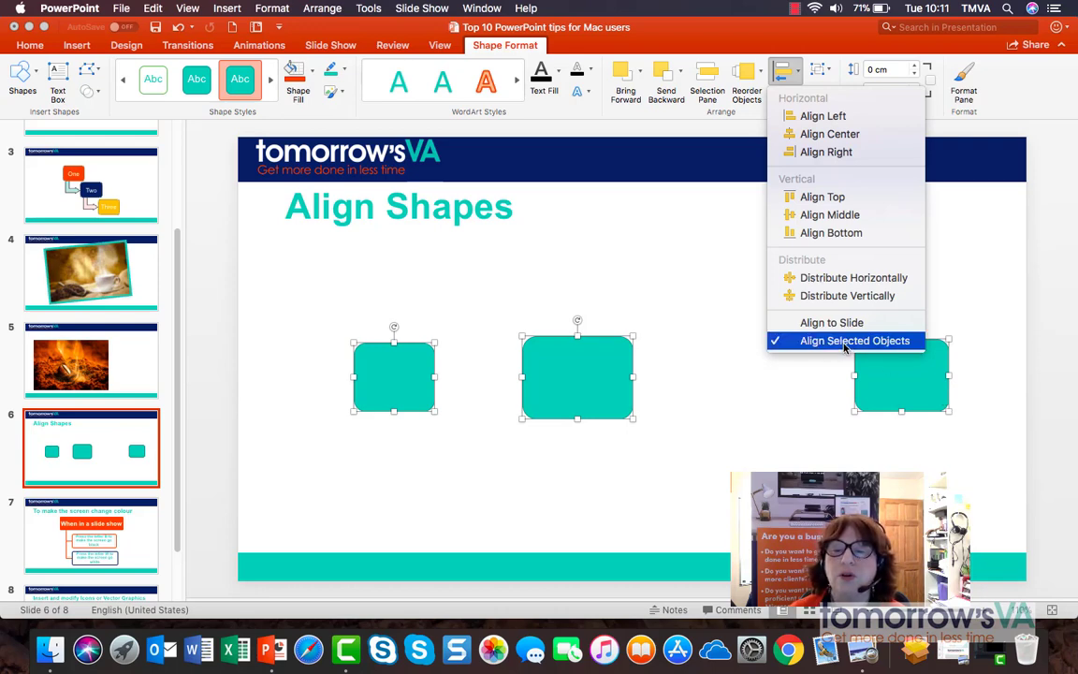
{"action": "left_click", "coordinate": [843, 278]}
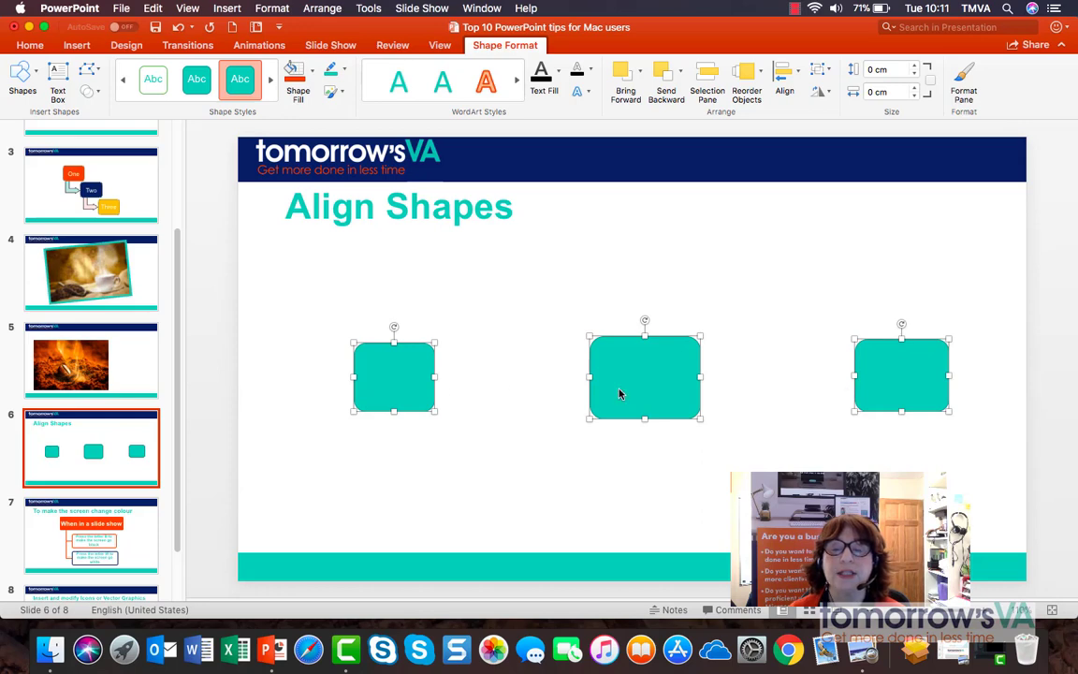
Step: Move the left and right squares closer to the middle one and nudge the middle square left
{"action": "left_click", "coordinate": [493, 378]}
{"action": "left_click", "coordinate": [413, 379]}
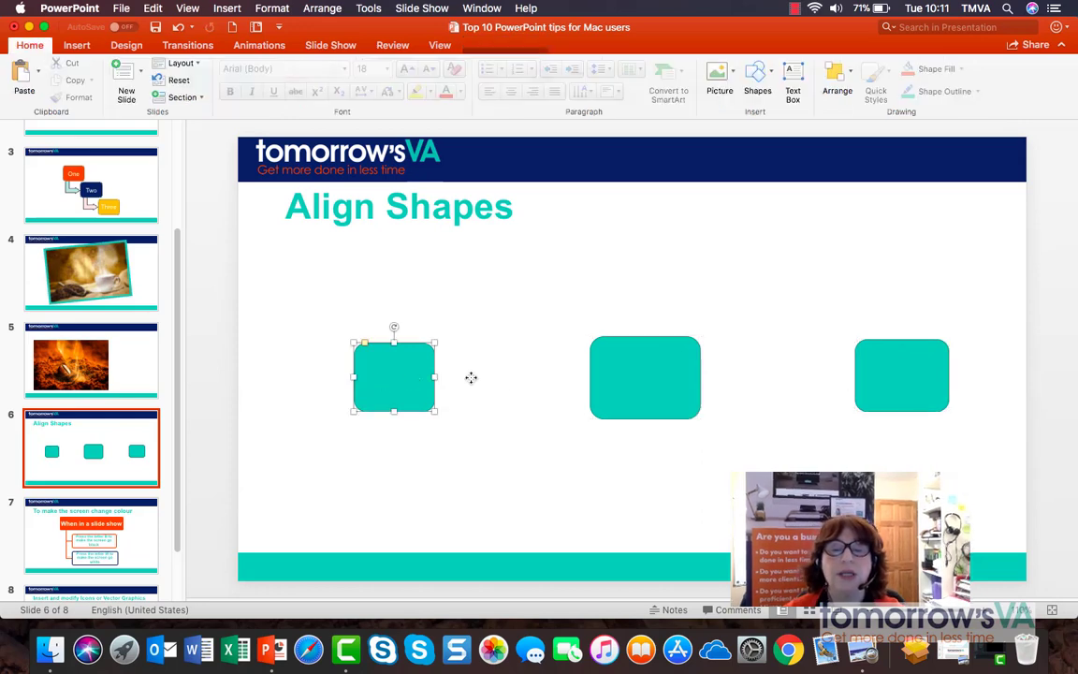
{"action": "left_click_drag", "start_coordinate": [397, 374], "coordinate": [486, 373]}
{"action": "left_click", "coordinate": [836, 384]}
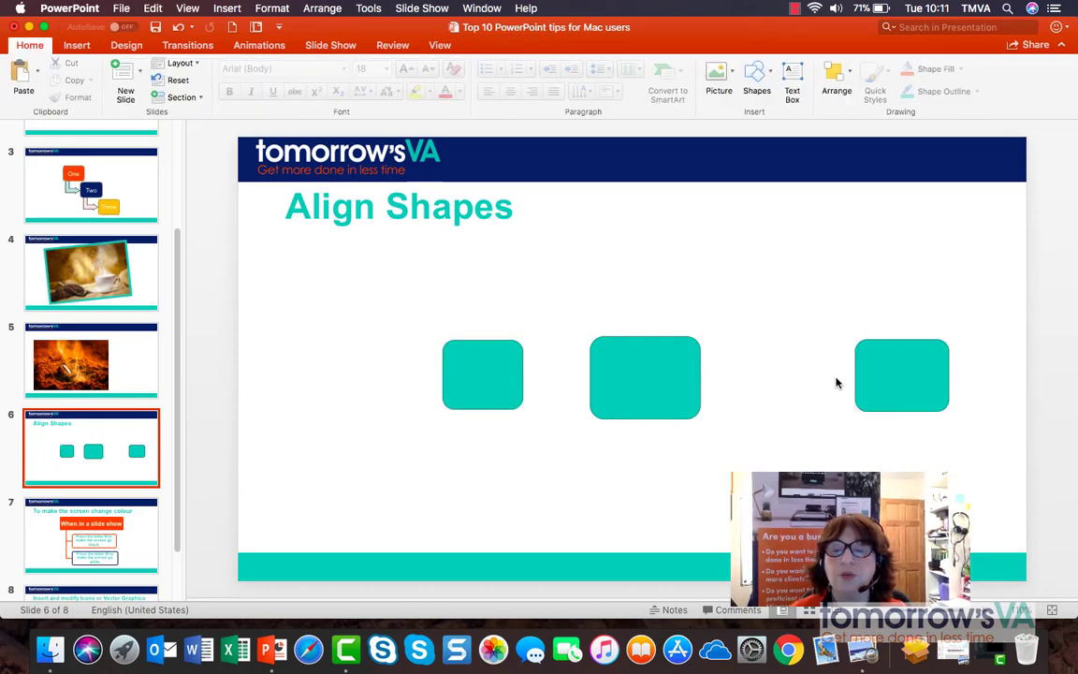
{"action": "left_click_drag", "start_coordinate": [847, 375], "coordinate": [881, 371]}
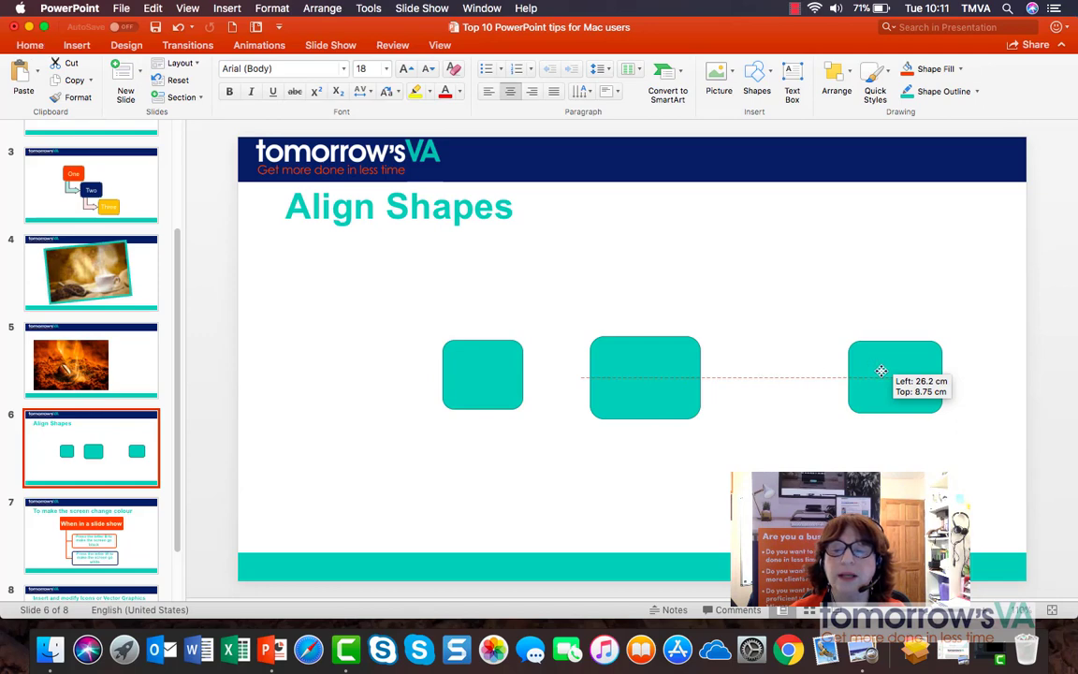
{"action": "left_click", "coordinate": [880, 371]}
{"action": "left_click", "coordinate": [617, 385]}
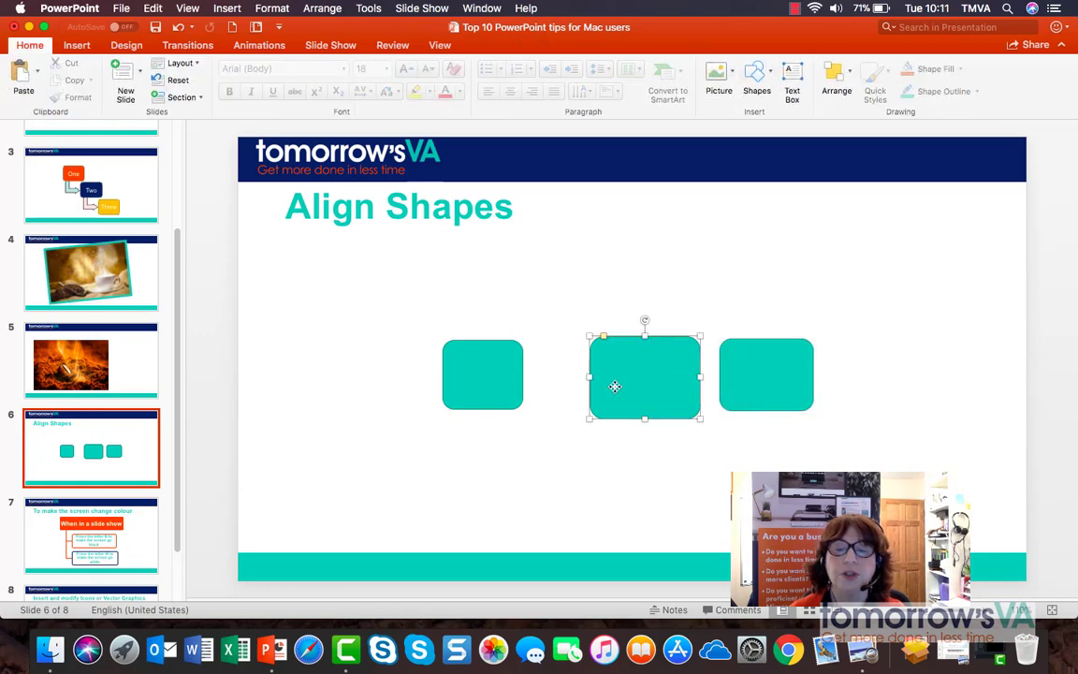
{"action": "key", "text": "Left"}
{"action": "key", "text": "Left"}
{"action": "key", "text": "Left"}
Step: Select all three squares, switch to Align to Slide, and distribute them horizontally
{"action": "left_click", "coordinate": [462, 385]}
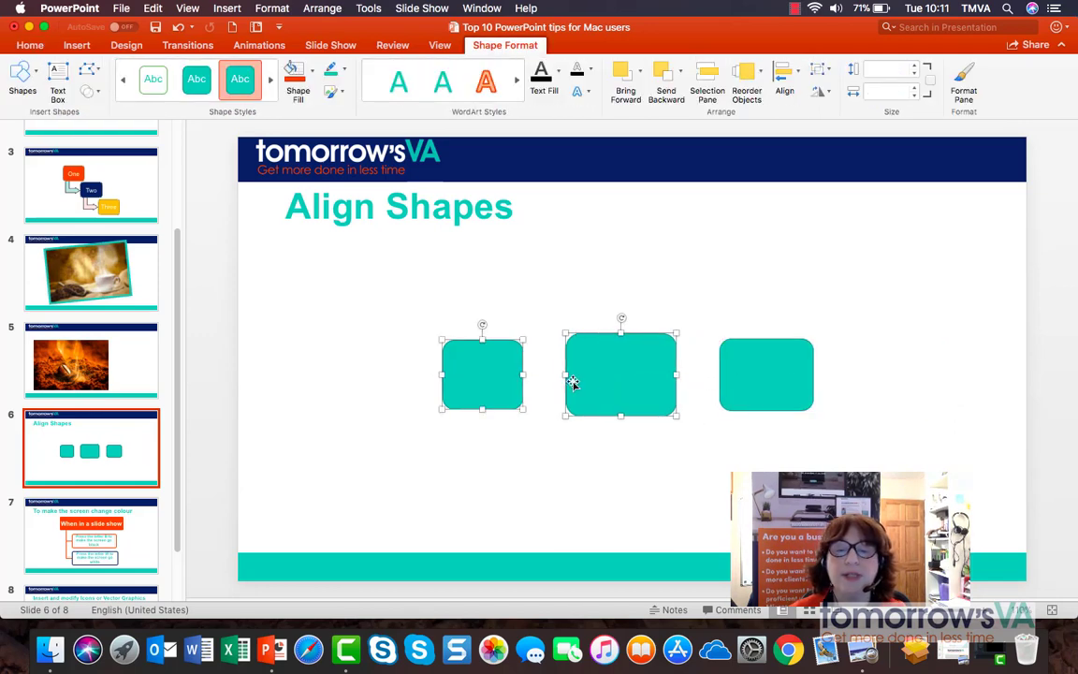
{"action": "left_click", "coordinate": [784, 374], "text": "shift"}
{"action": "left_click", "coordinate": [634, 382], "text": "shift"}
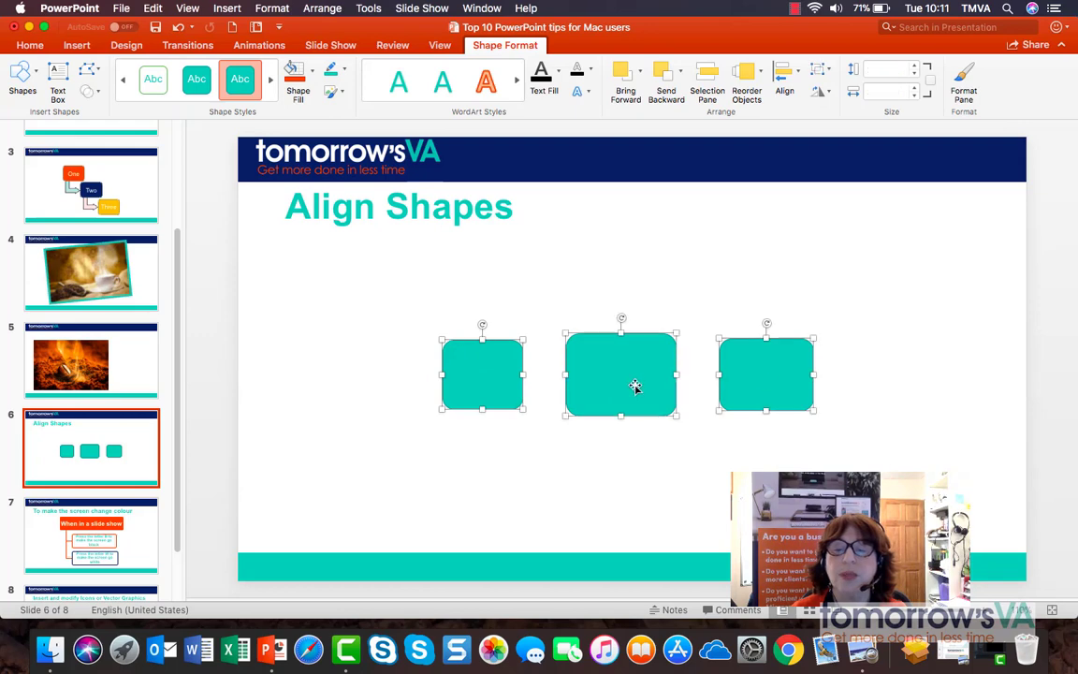
{"action": "left_click", "coordinate": [800, 83]}
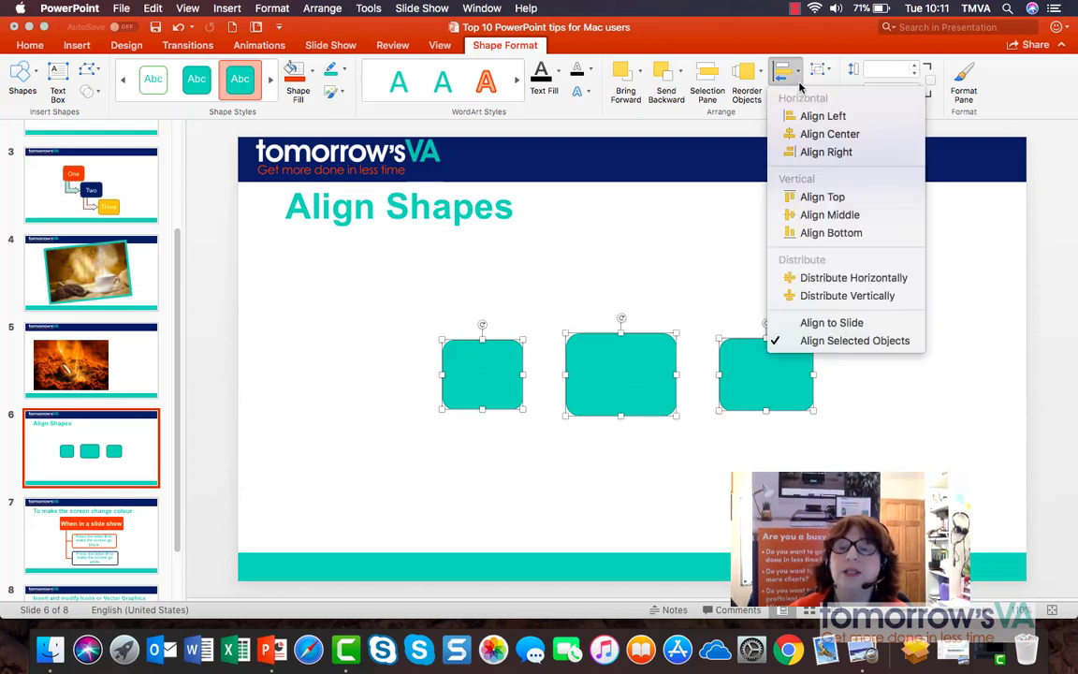
{"action": "left_click", "coordinate": [834, 324]}
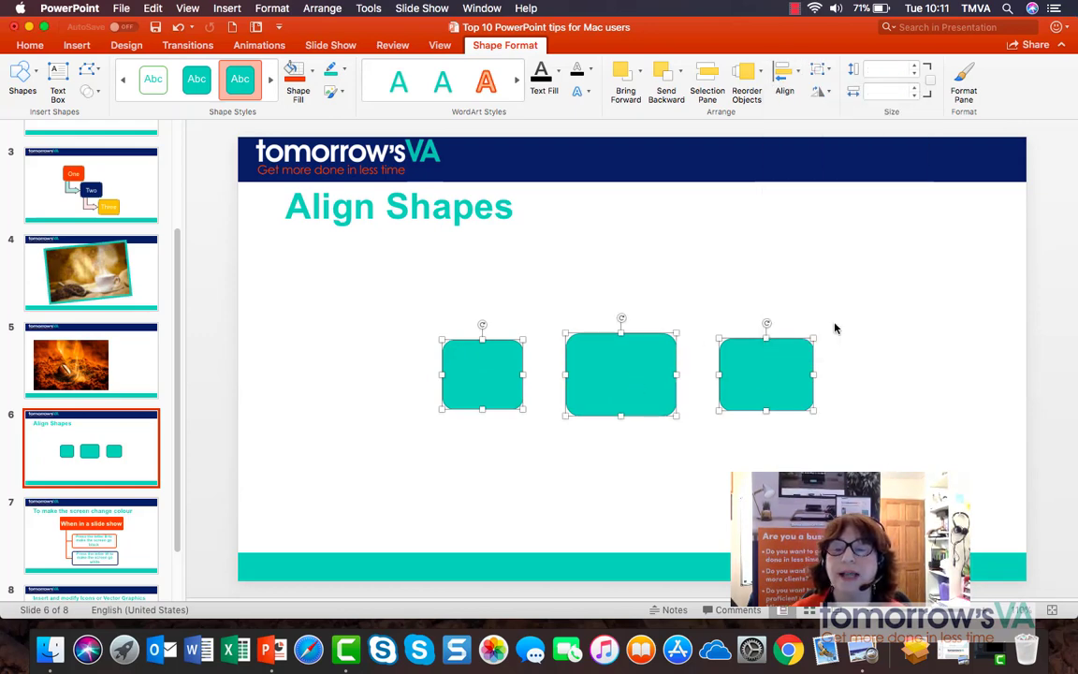
{"action": "left_click", "coordinate": [798, 83]}
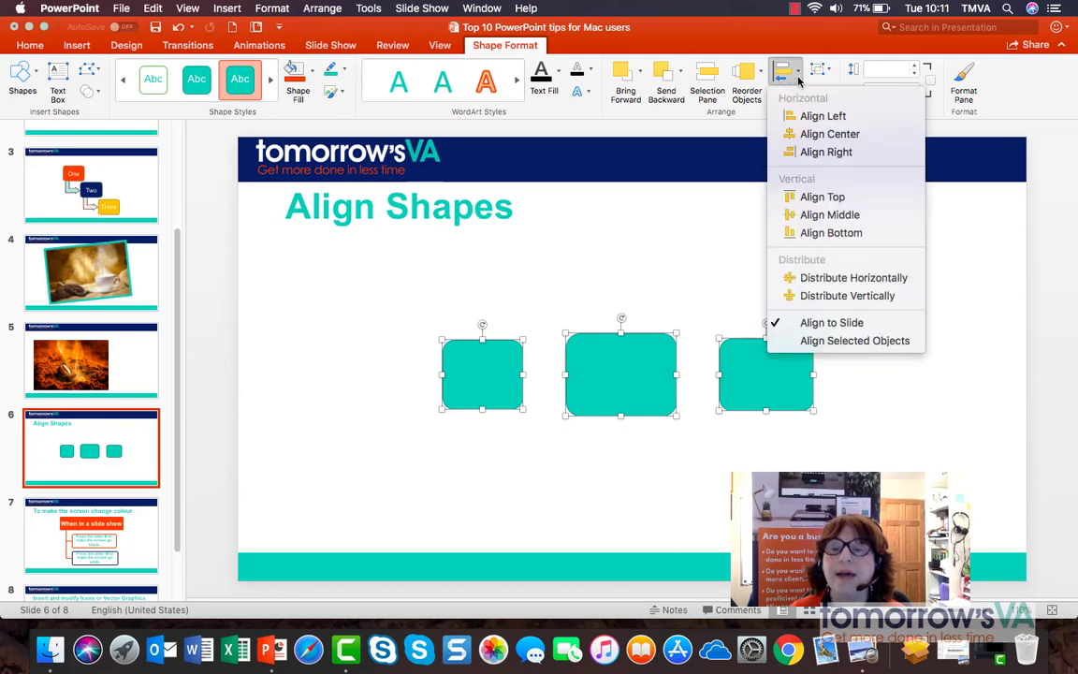
{"action": "left_click", "coordinate": [842, 278]}
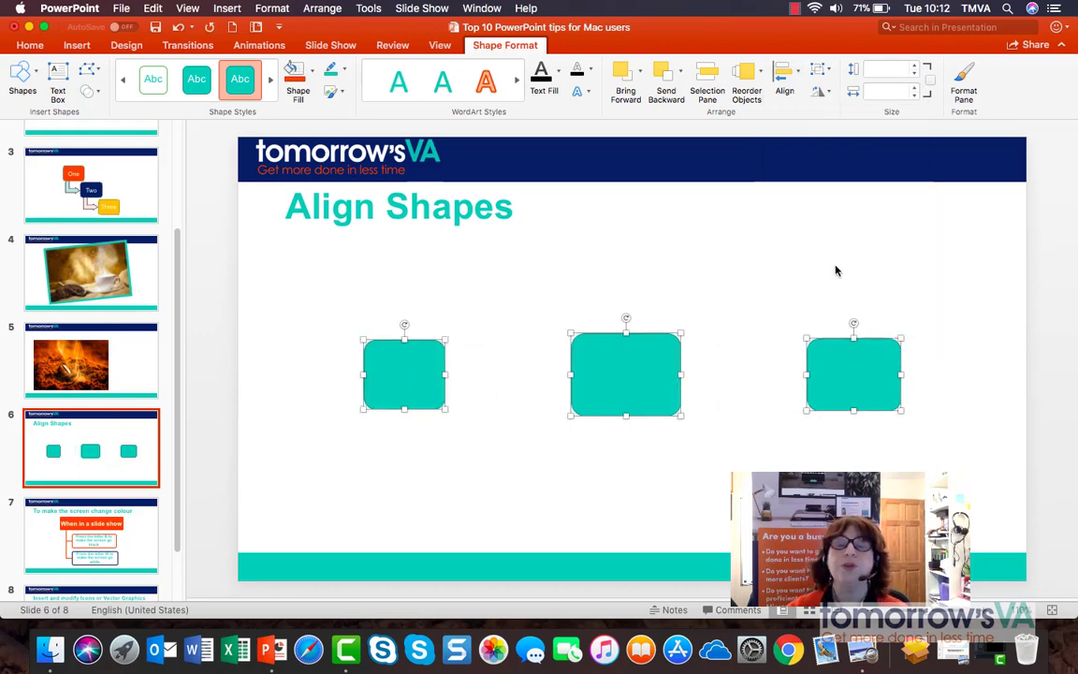